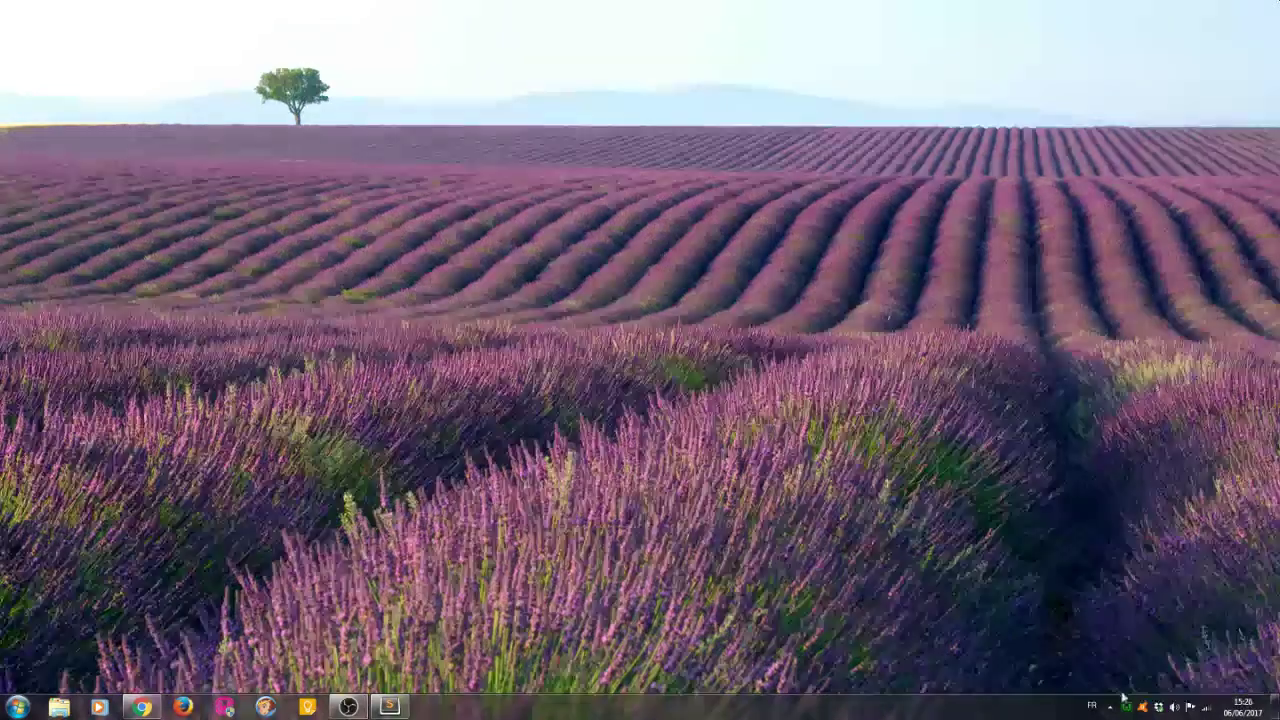
Enable Apache's rewrite_module from the WampServer tray menu.
left_click(1126, 707)
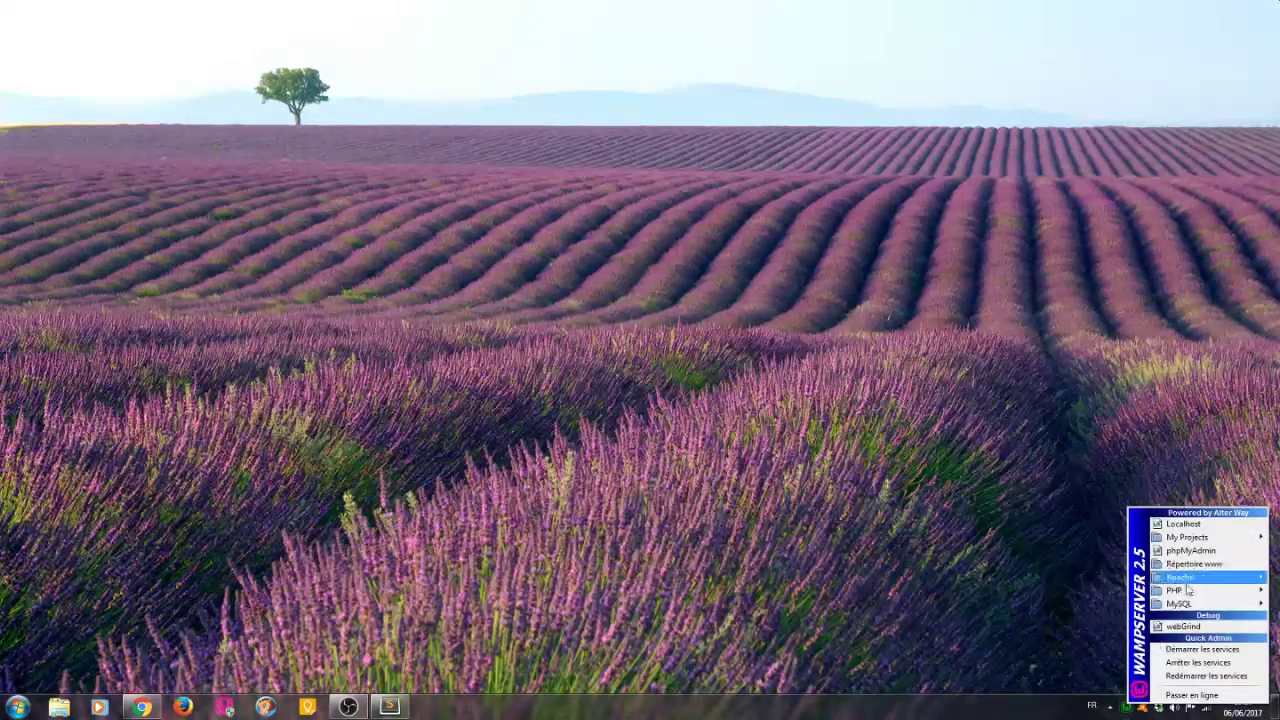
mouse_move(1142, 580)
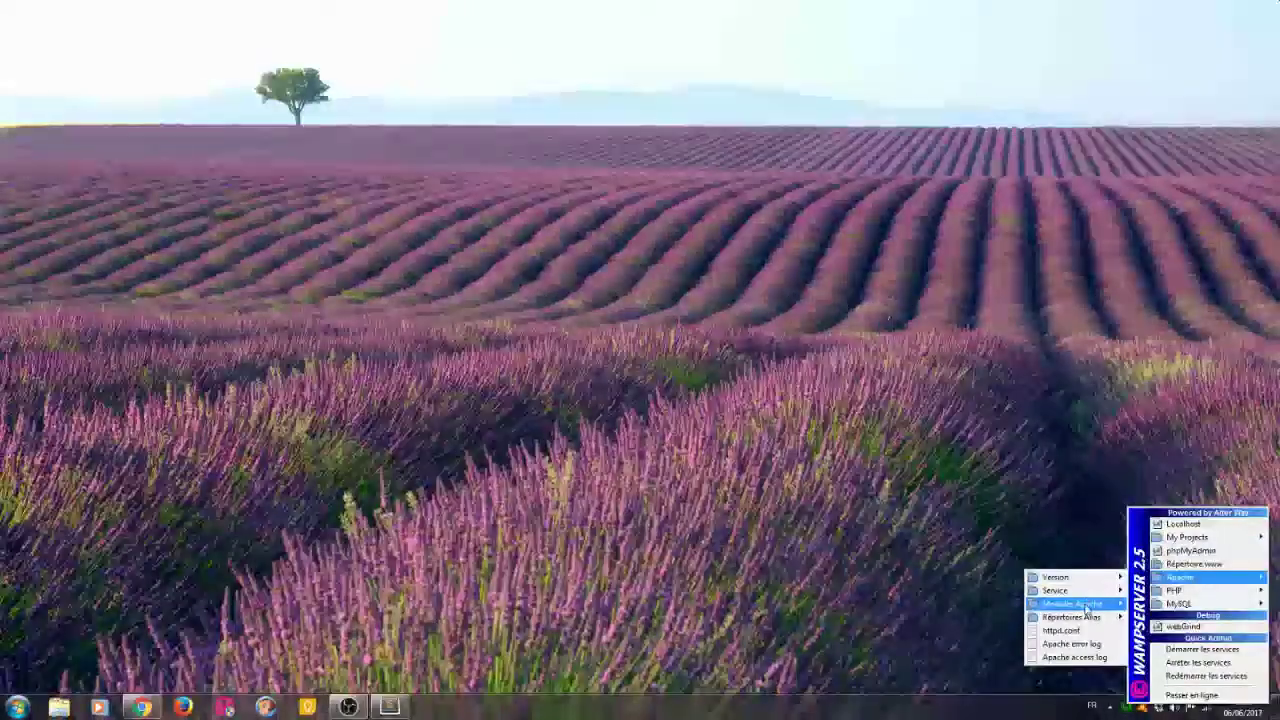
mouse_move(1075, 604)
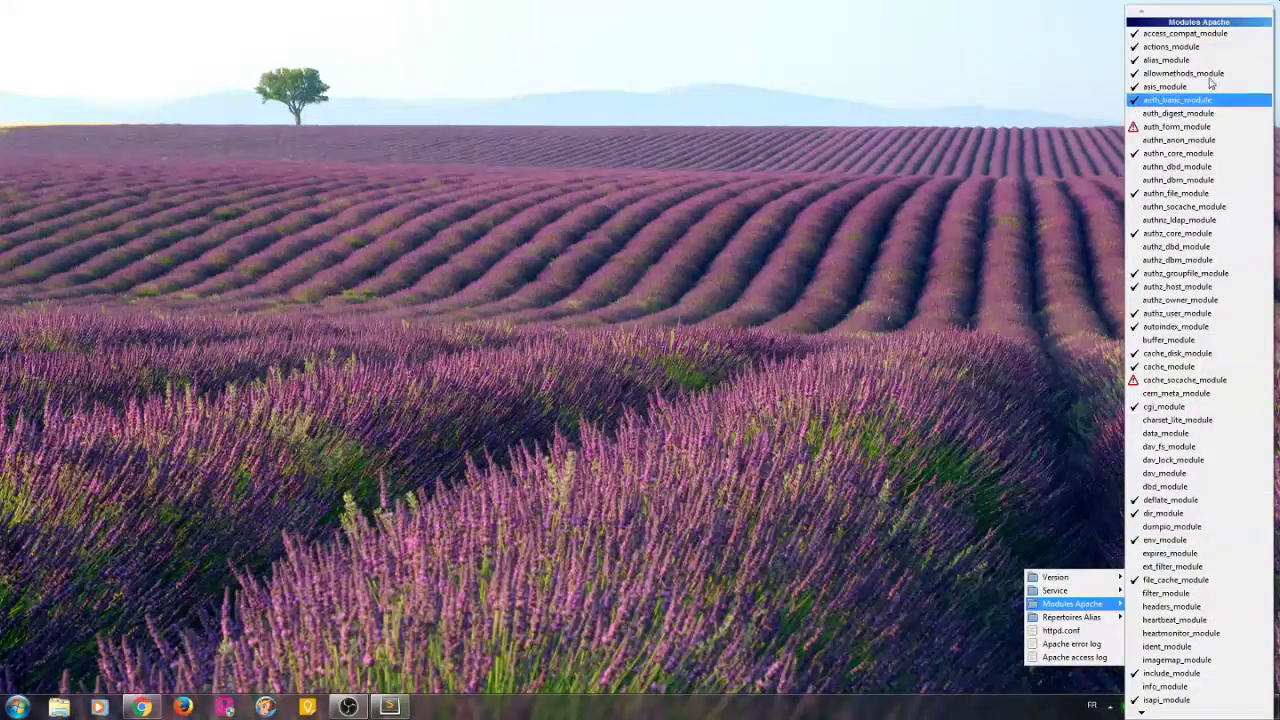
mouse_move(1178, 714)
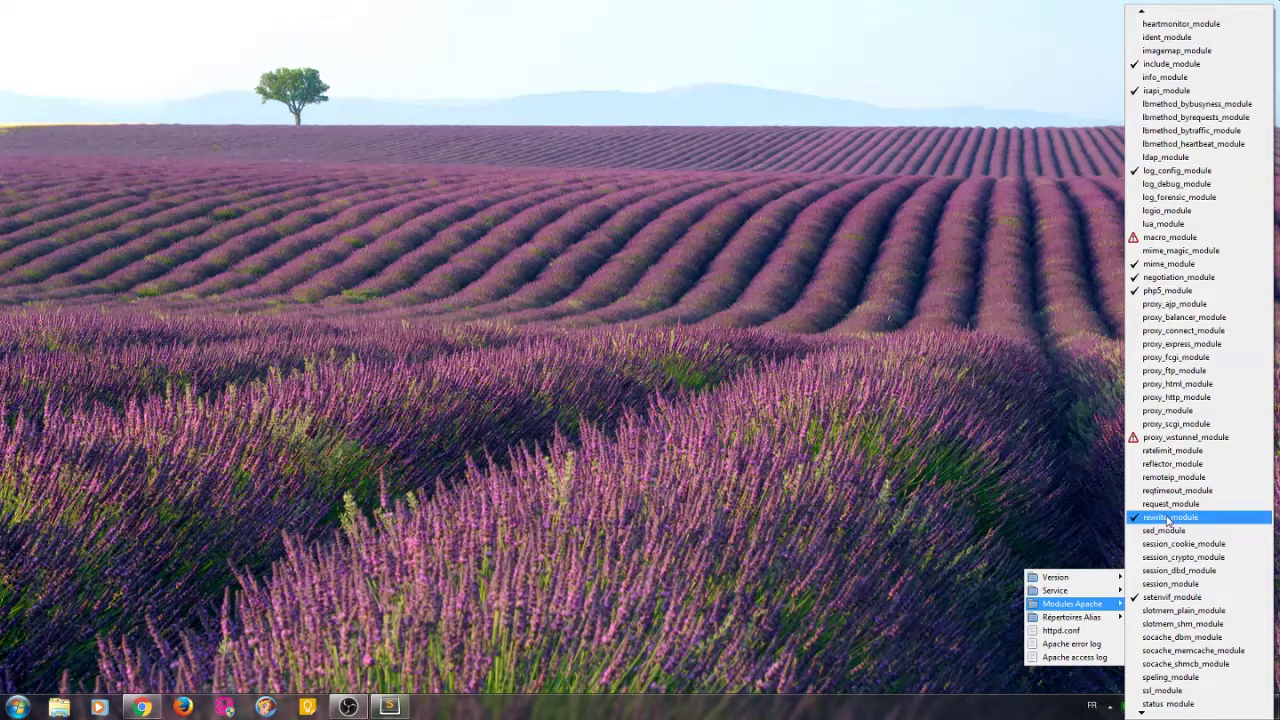
left_click(1168, 519)
Review the active PHP extensions list, then close the WampServer menus.
left_click(1111, 710)
mouse_move(1187, 587)
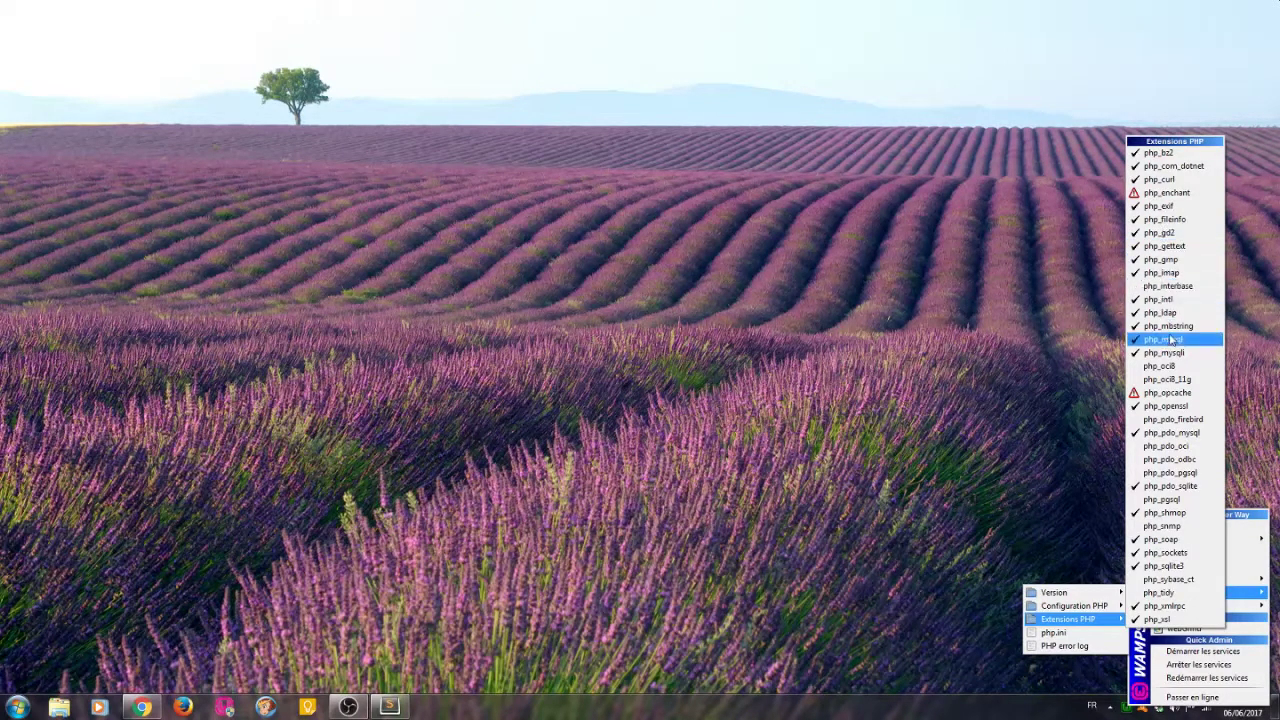
left_click(1061, 371)
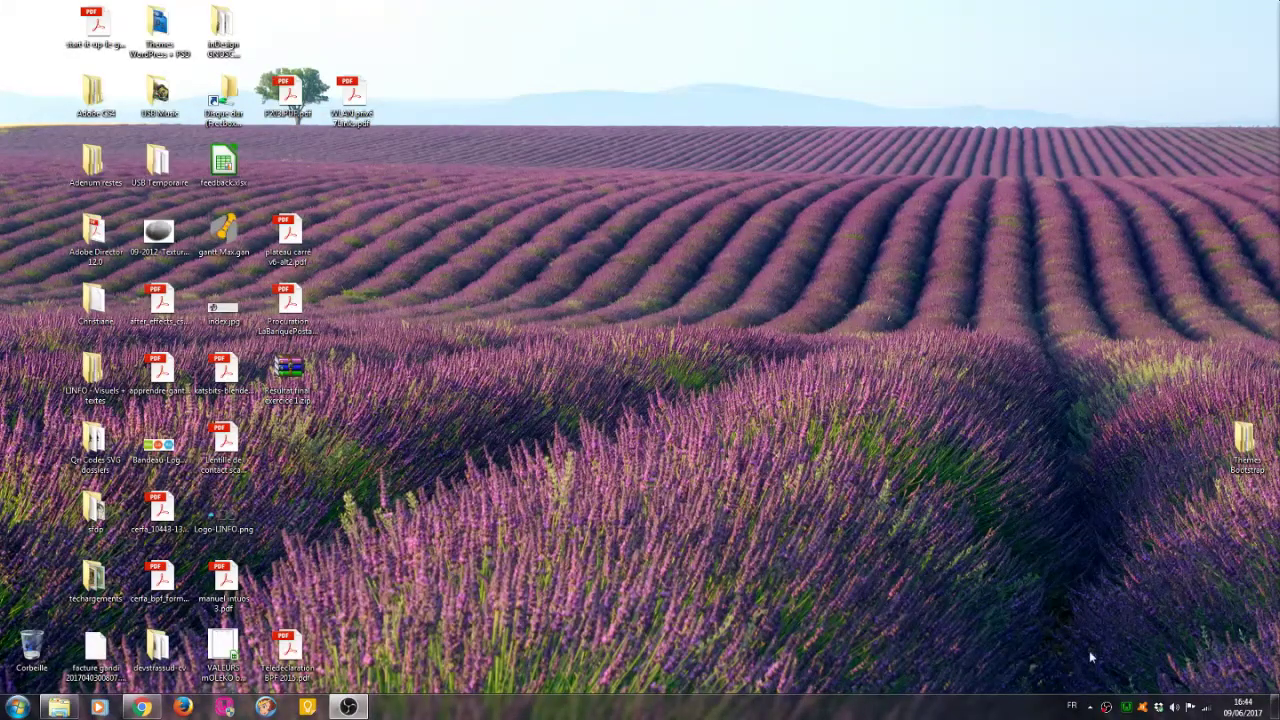
Open php.ini in Sublime Text from WampServer's PHP menu.
left_click(1129, 706)
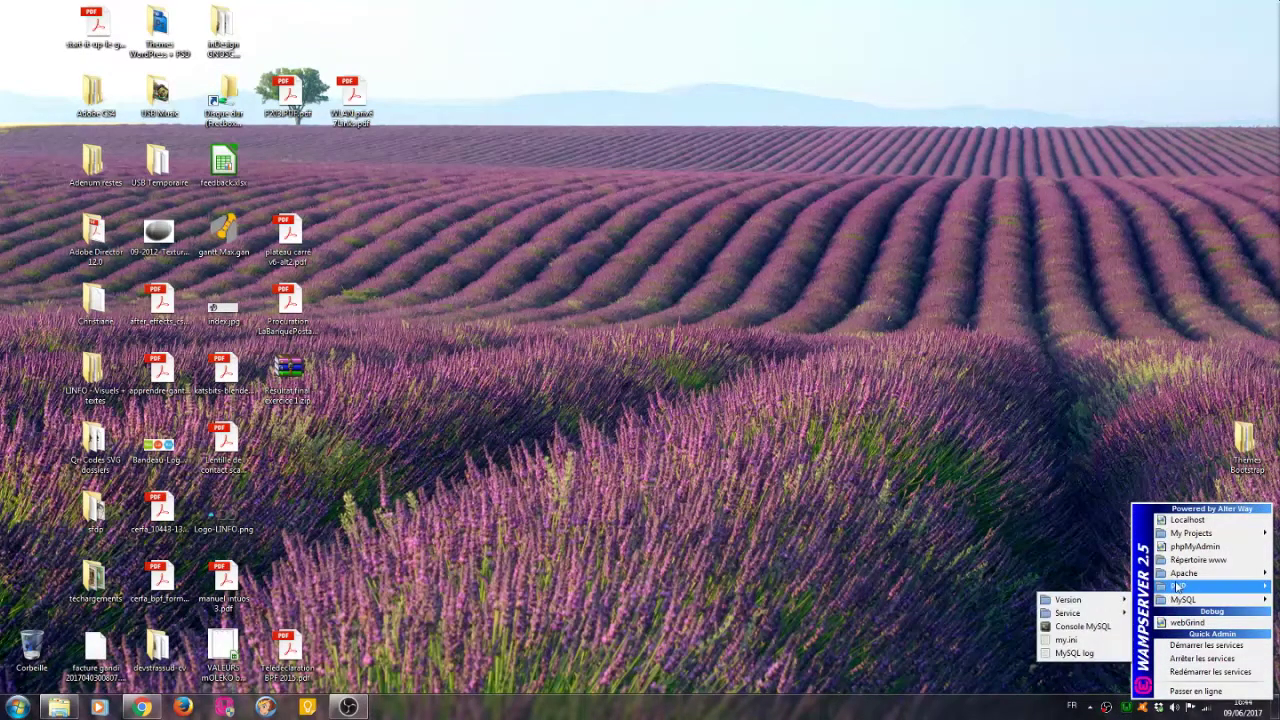
mouse_move(1178, 587)
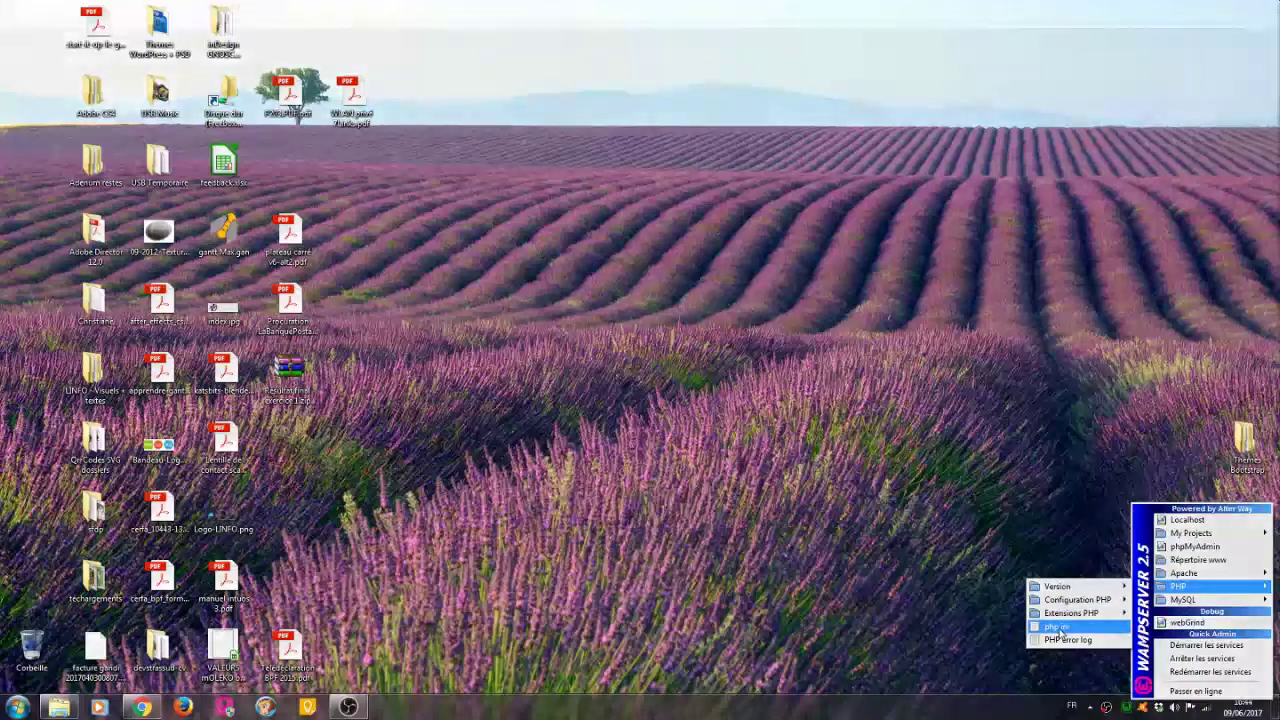
left_click(1057, 627)
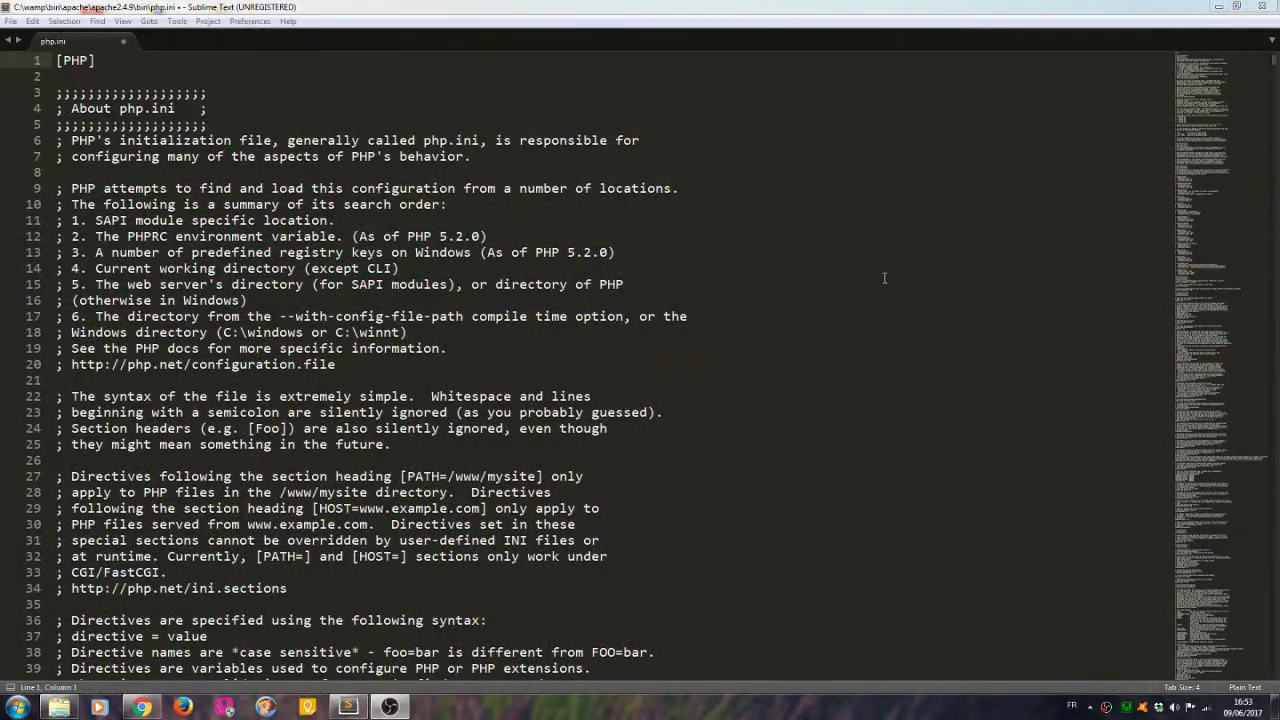
left_click(809, 316)
left_click(135, 62)
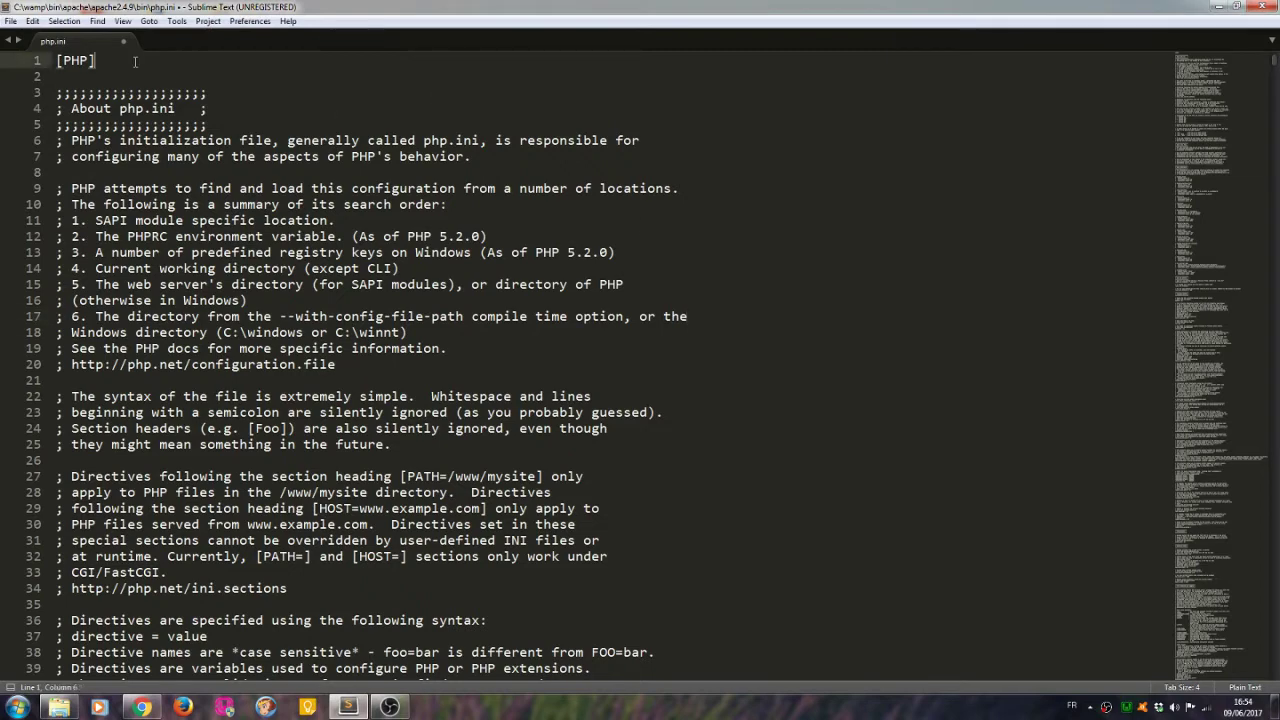
Search for max_exec and change max_execution_time from 120 to 300.
key("ctrl+f")
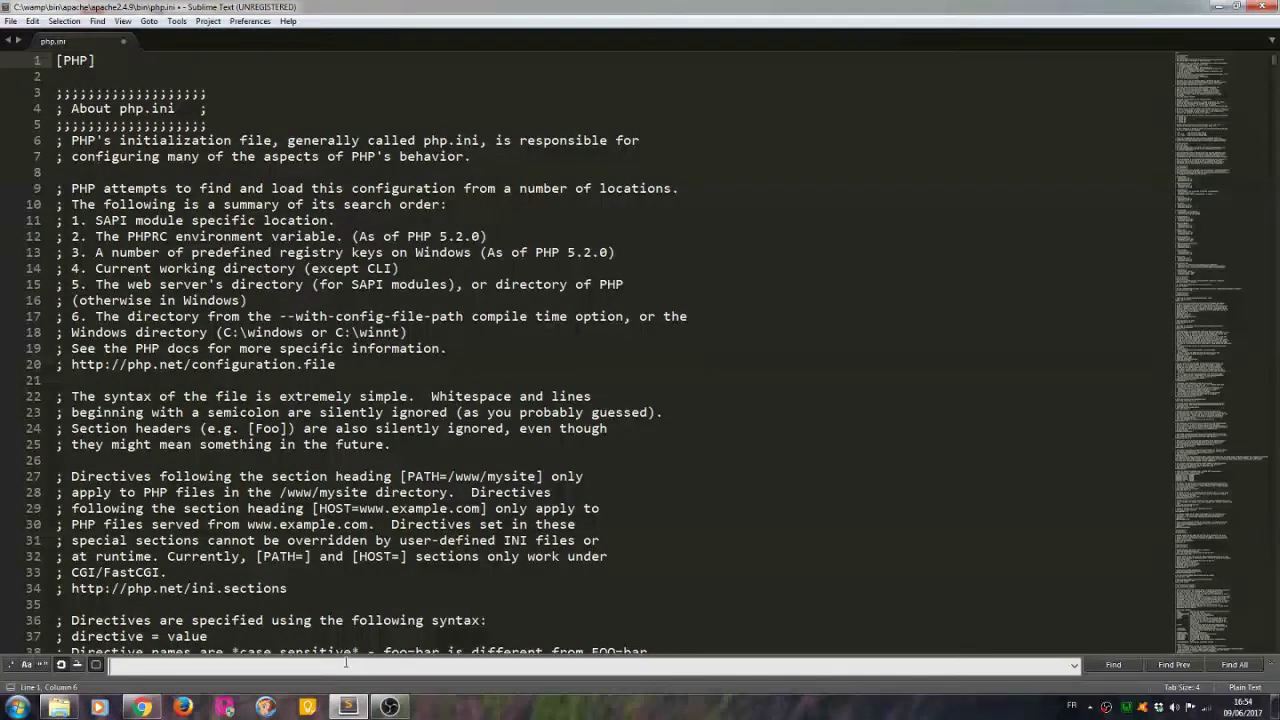
type("max")
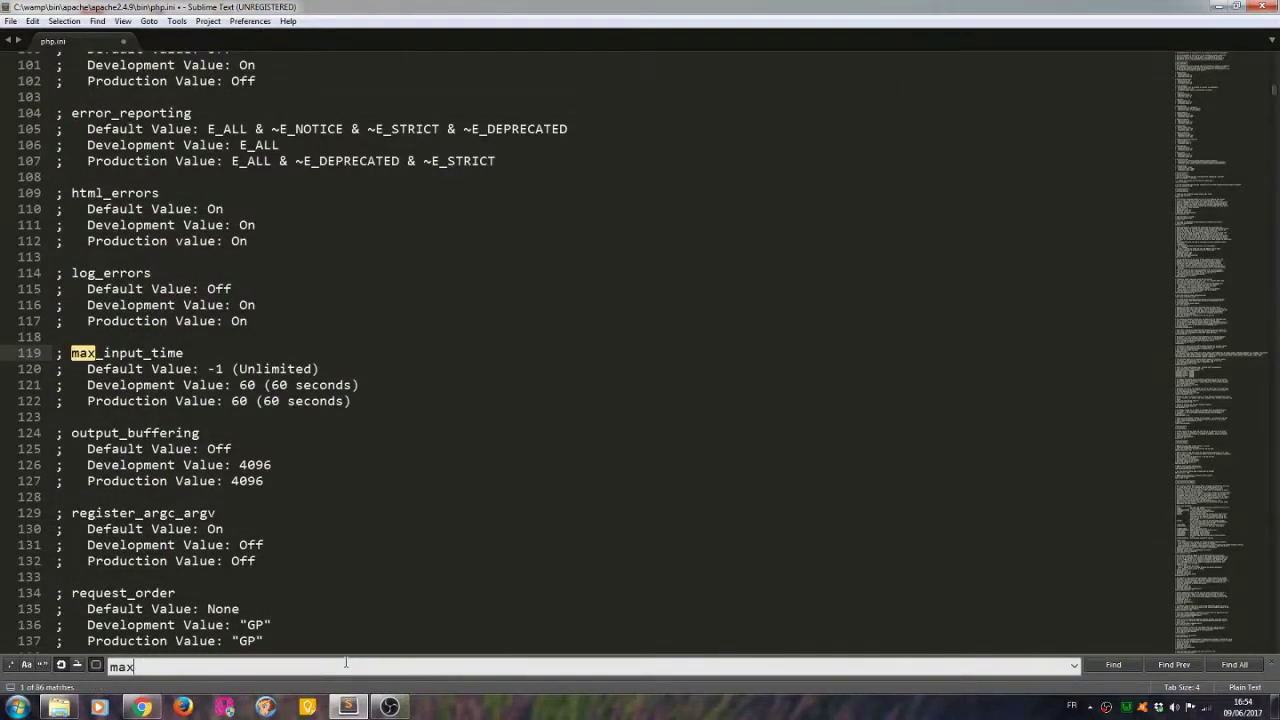
type("_e")
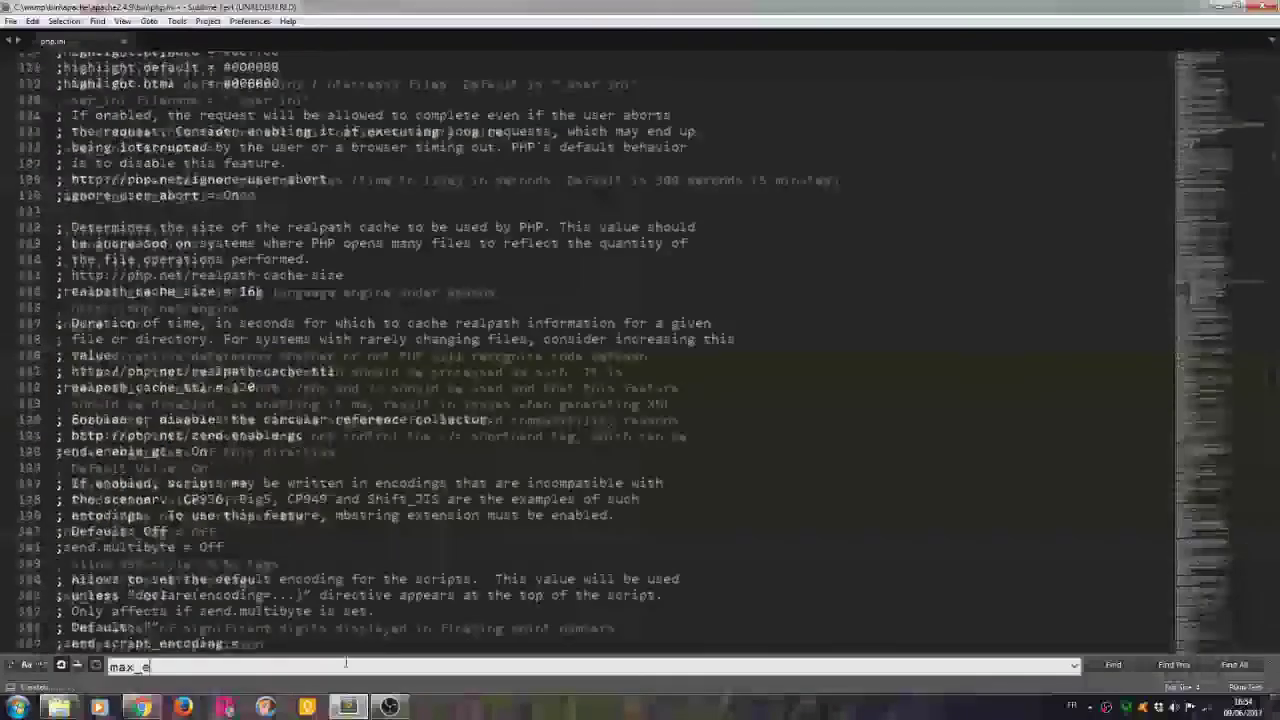
type("xec")
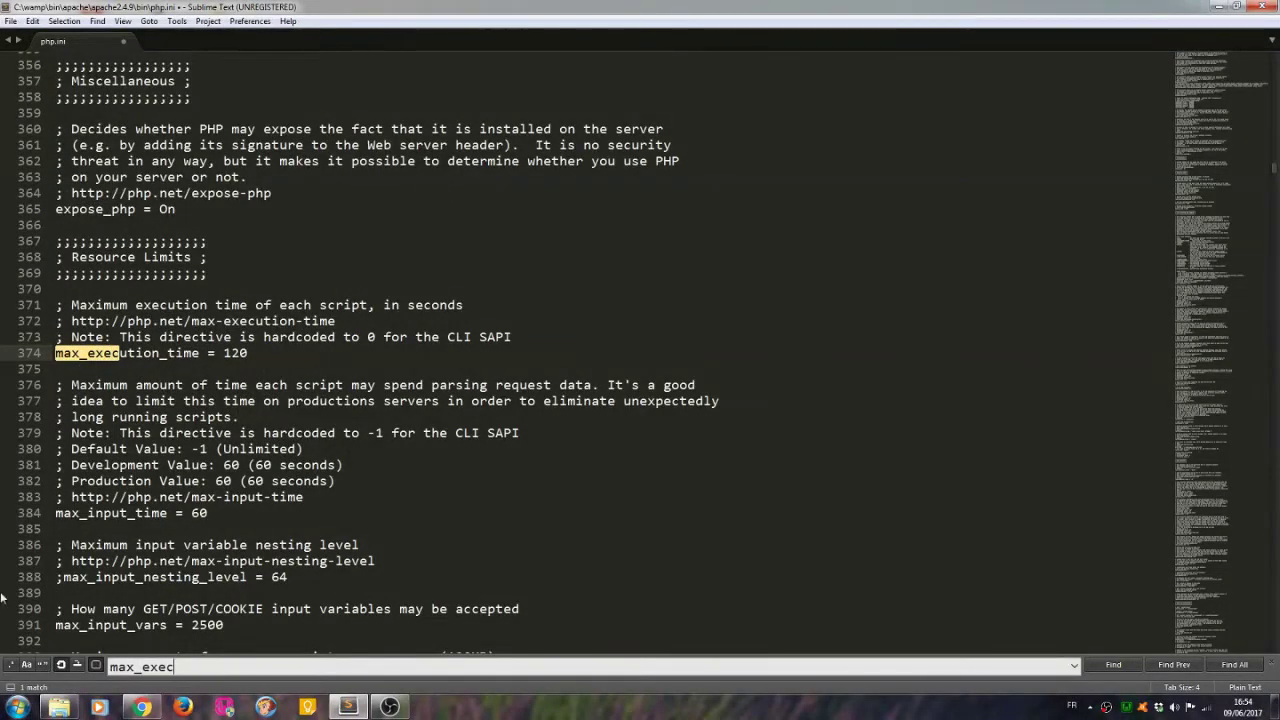
left_click(307, 350)
key("BackSpace")
key("BackSpace")
key("BackSpace")
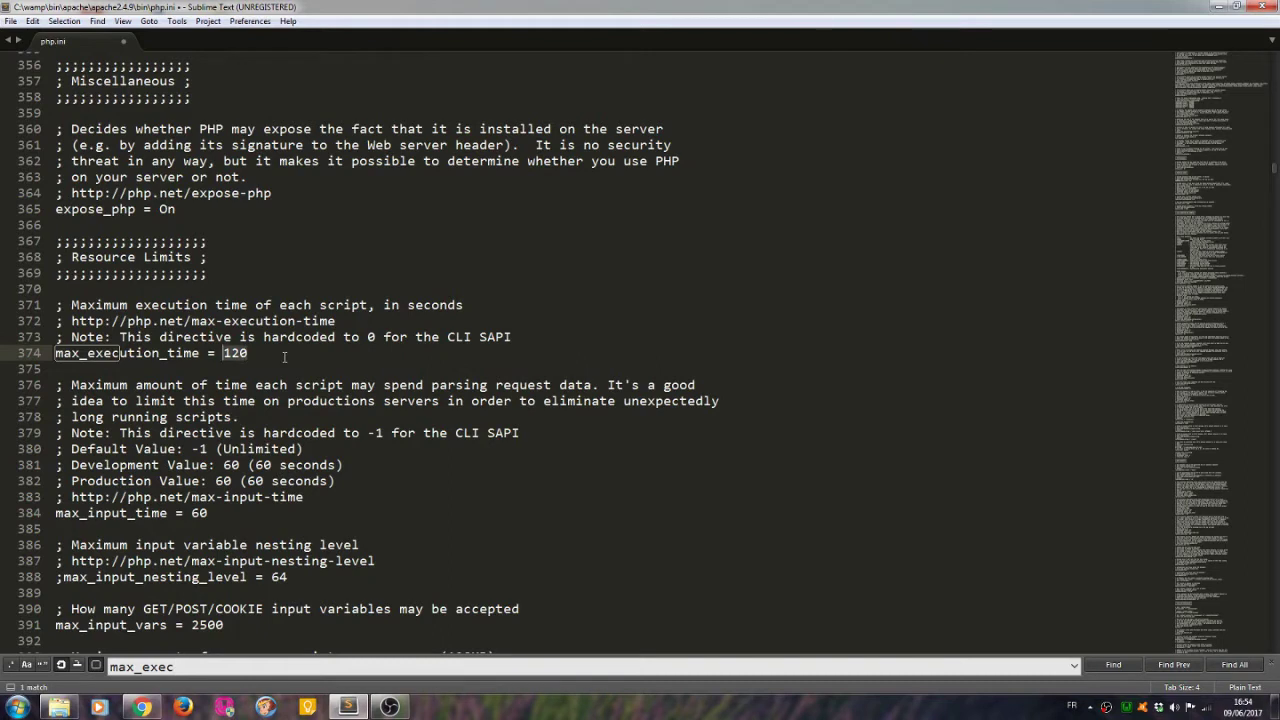
type("300")
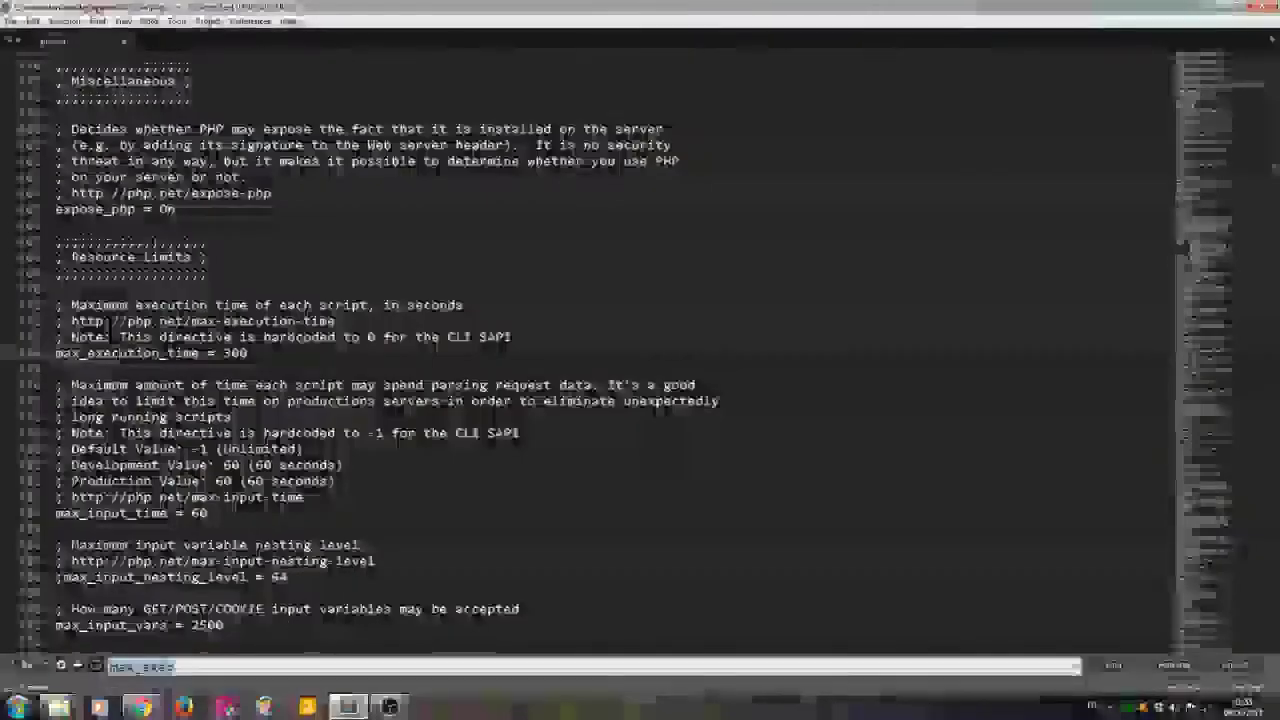
type("zend_extens")
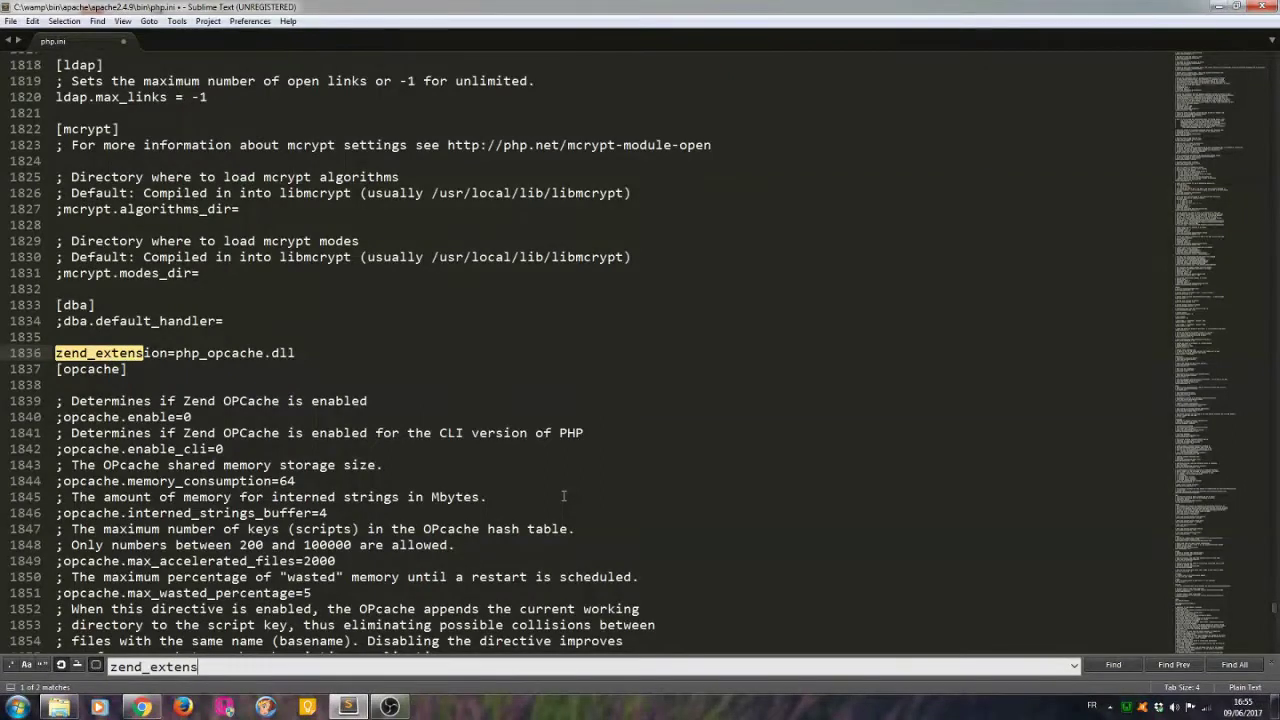
Uncomment opcache.enable set to 1, plus enable_cli, memory_consumption, interned_strings_buffer, max_accelerated_files and max_wasted_percentage.
left_click(197, 353)
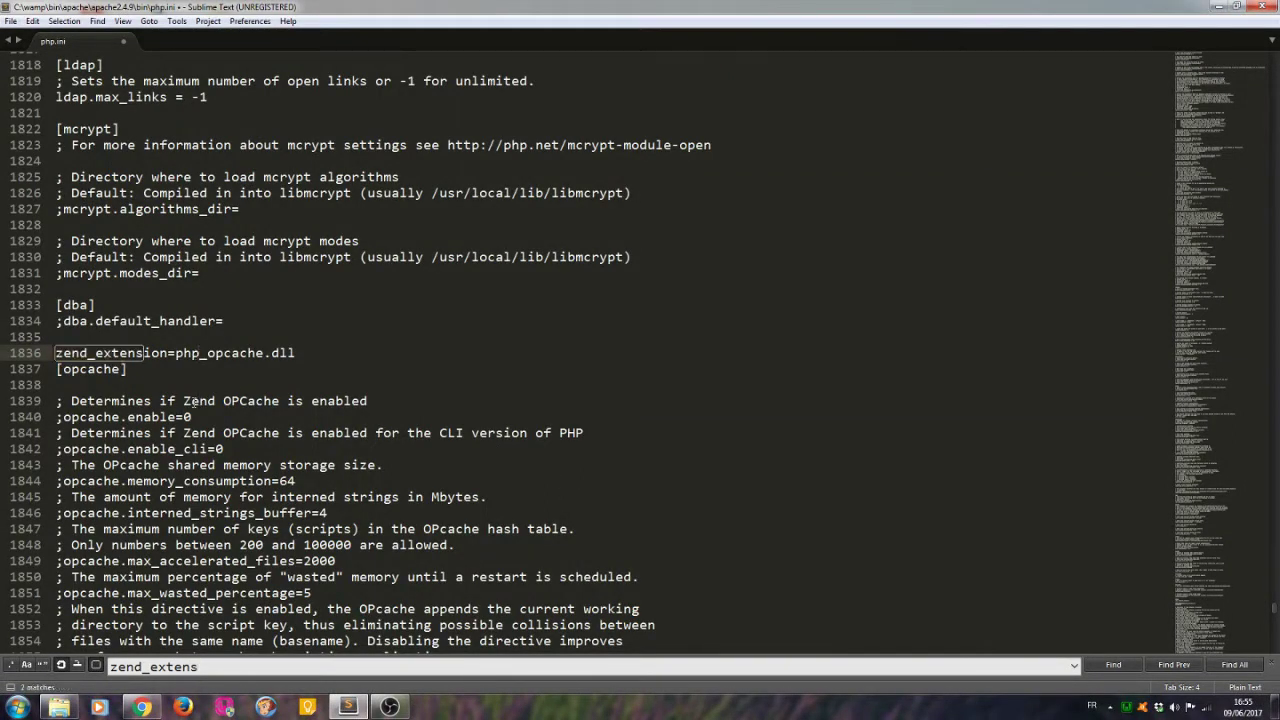
left_click(58, 418)
key("Delete")
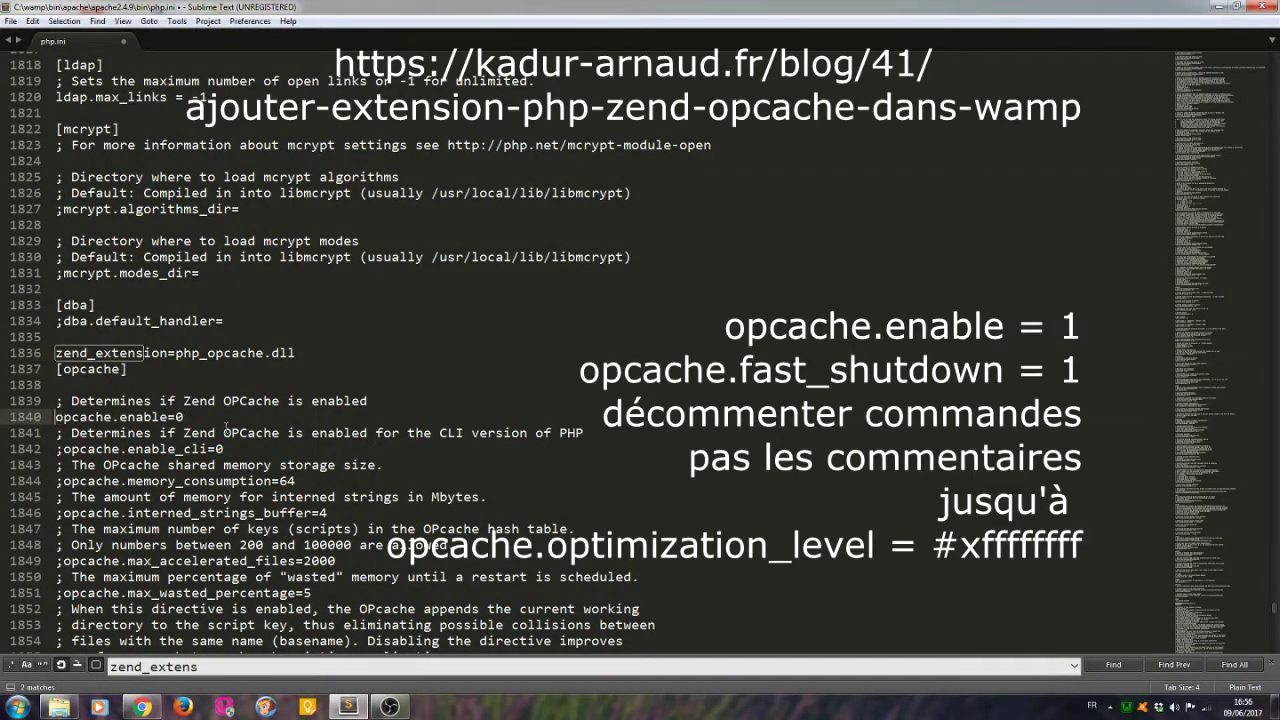
left_click(203, 419)
key("BackSpace")
type("1")
left_click(58, 449)
key("Delete")
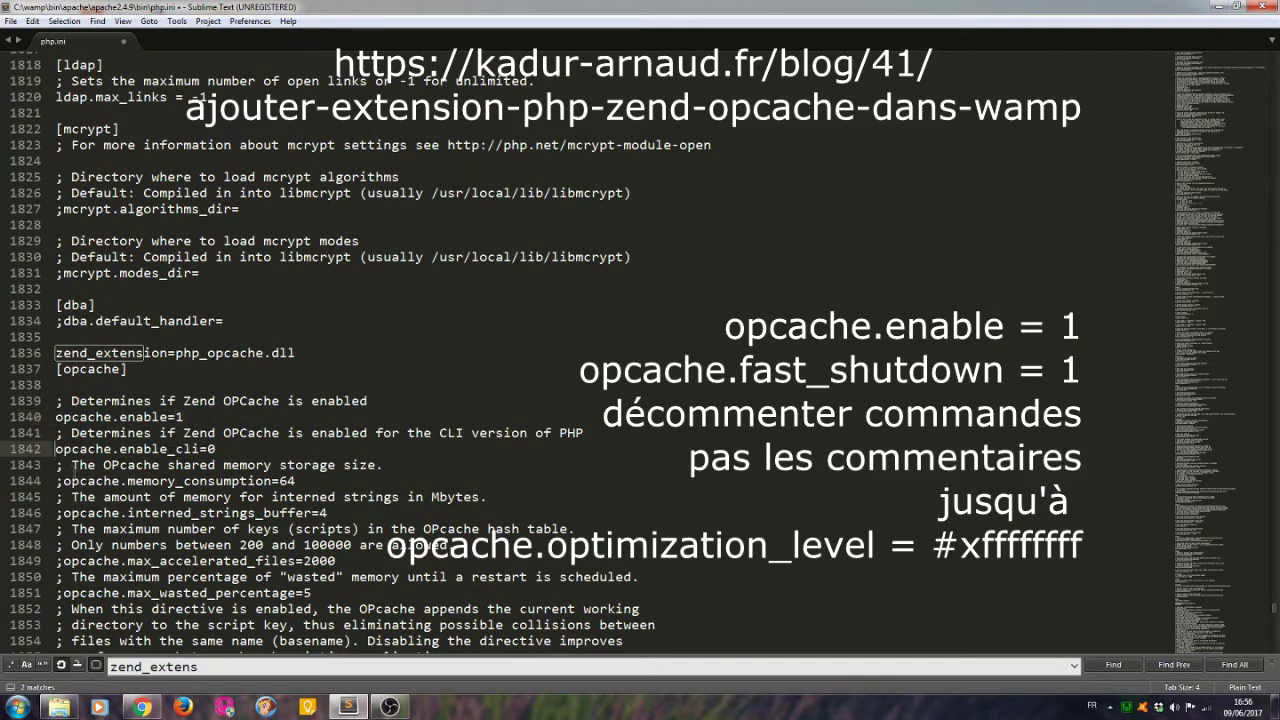
left_click(58, 481)
key("Delete")
left_click(60, 513)
key("Delete")
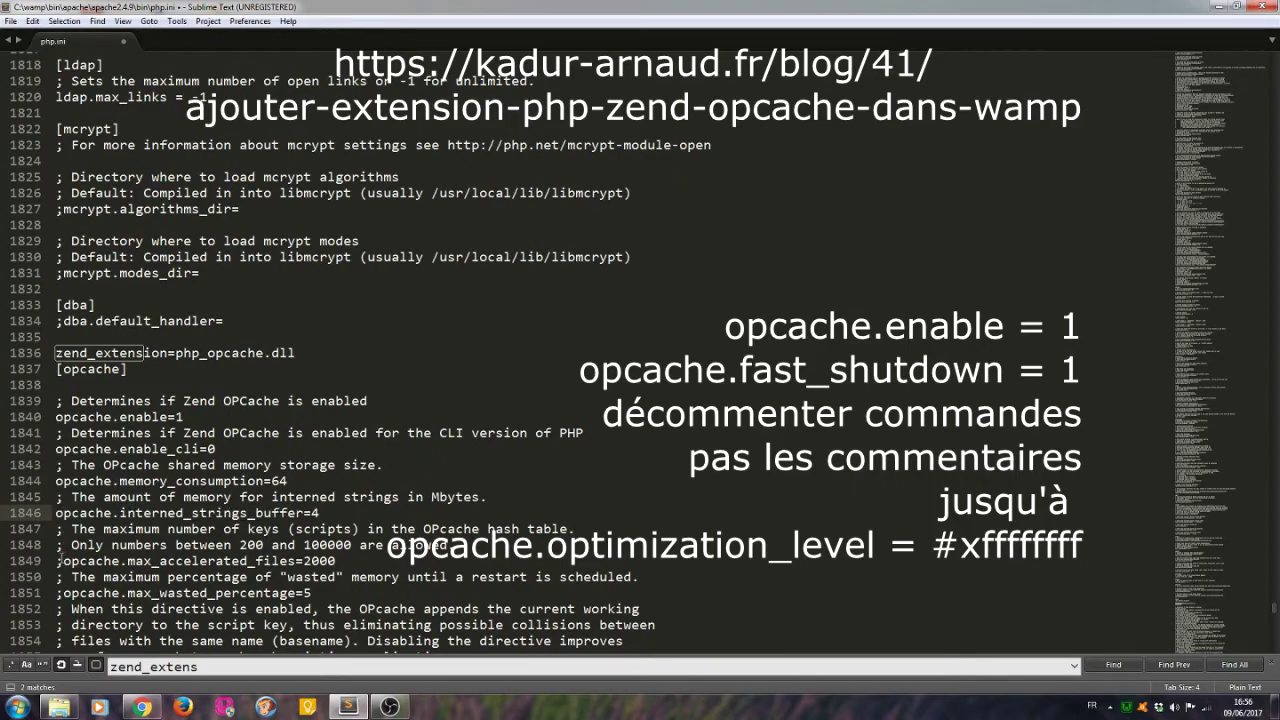
left_click(58, 561)
key("Delete")
left_click(60, 593)
key("Delete")
Uncomment opcache use_cwd, validate_timestamps, revalidate_freq, revalidate_path and save_comments.
scroll(68, 594, "down", 2)
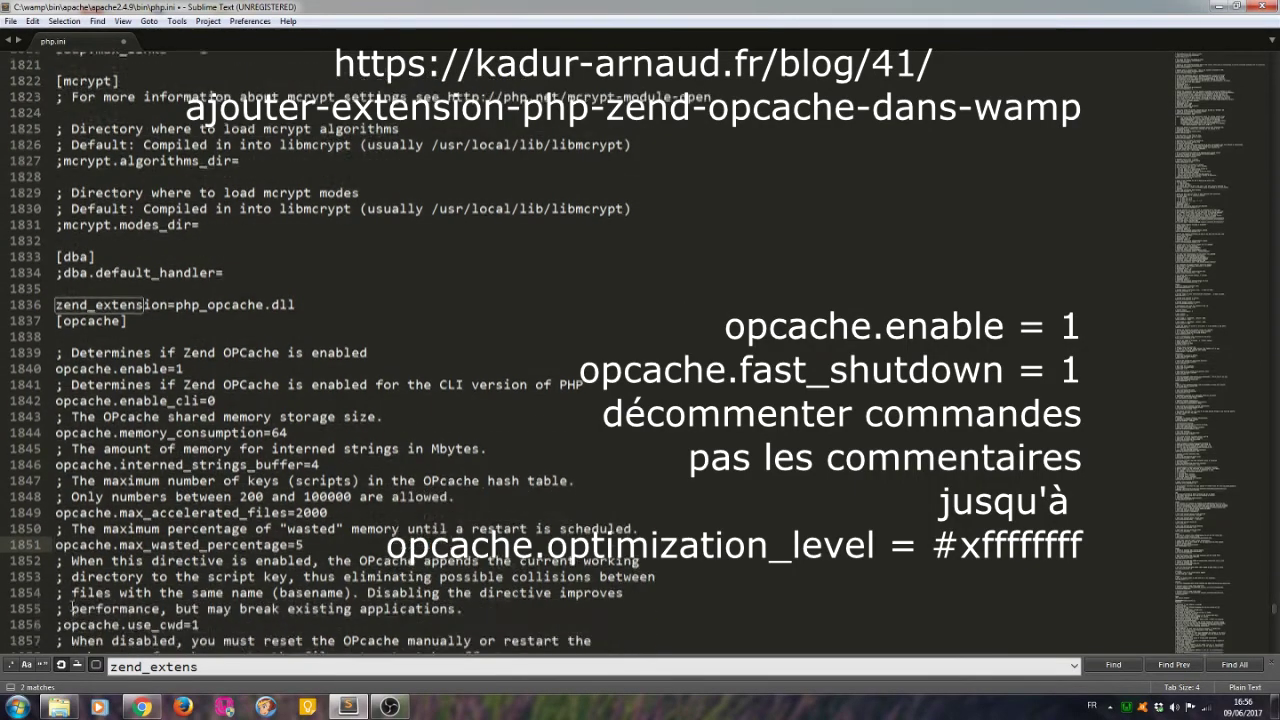
left_click(60, 577)
key("Delete")
left_click(60, 625)
key("Delete")
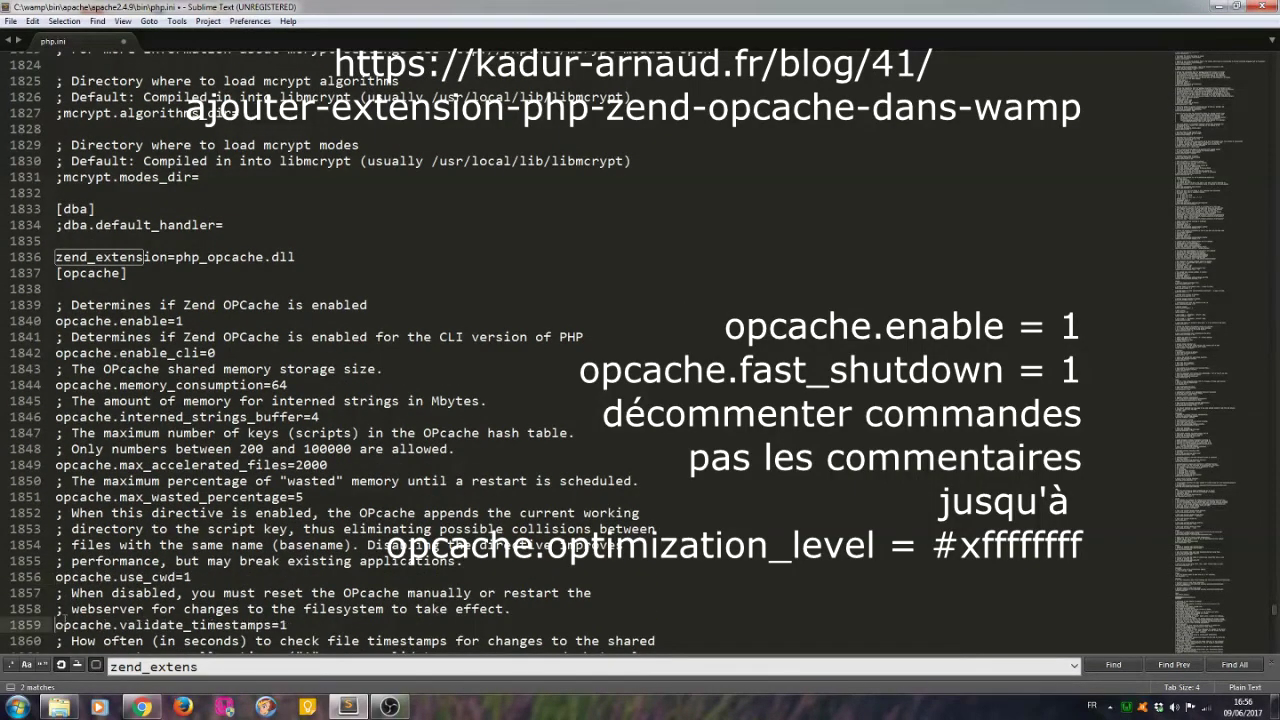
scroll(74, 481, "down", 4)
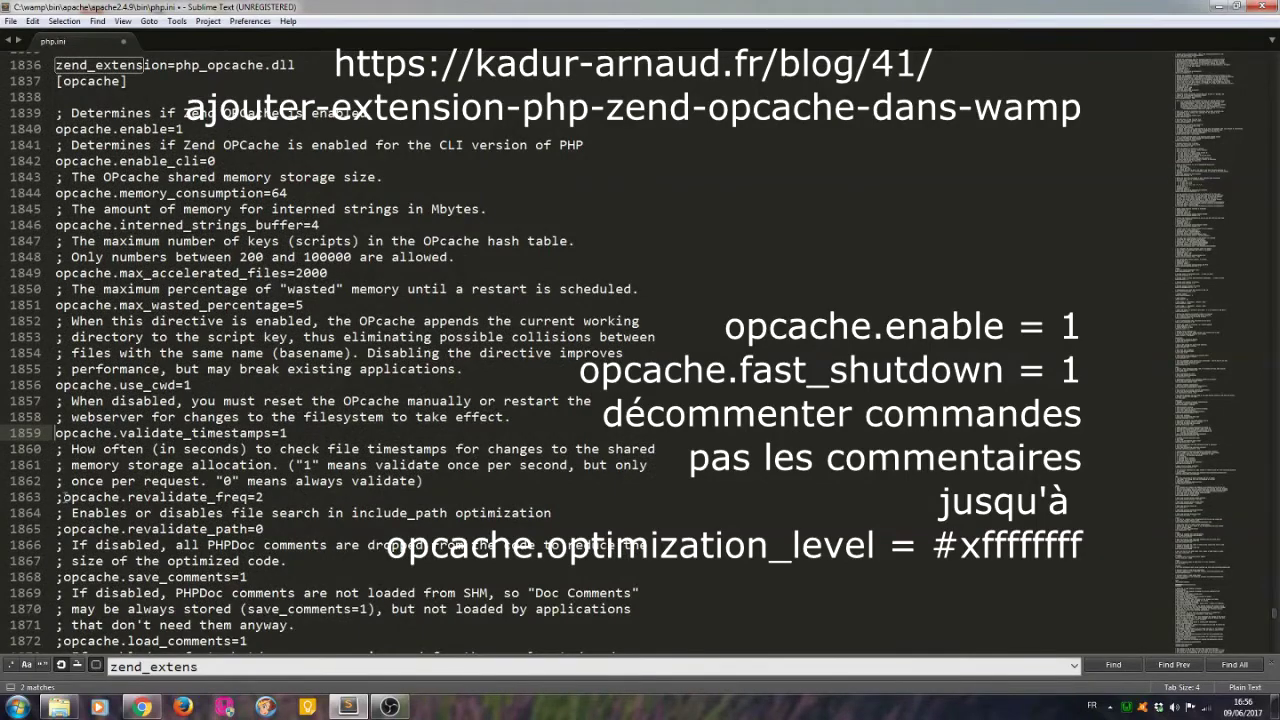
left_click(58, 497)
key("Delete")
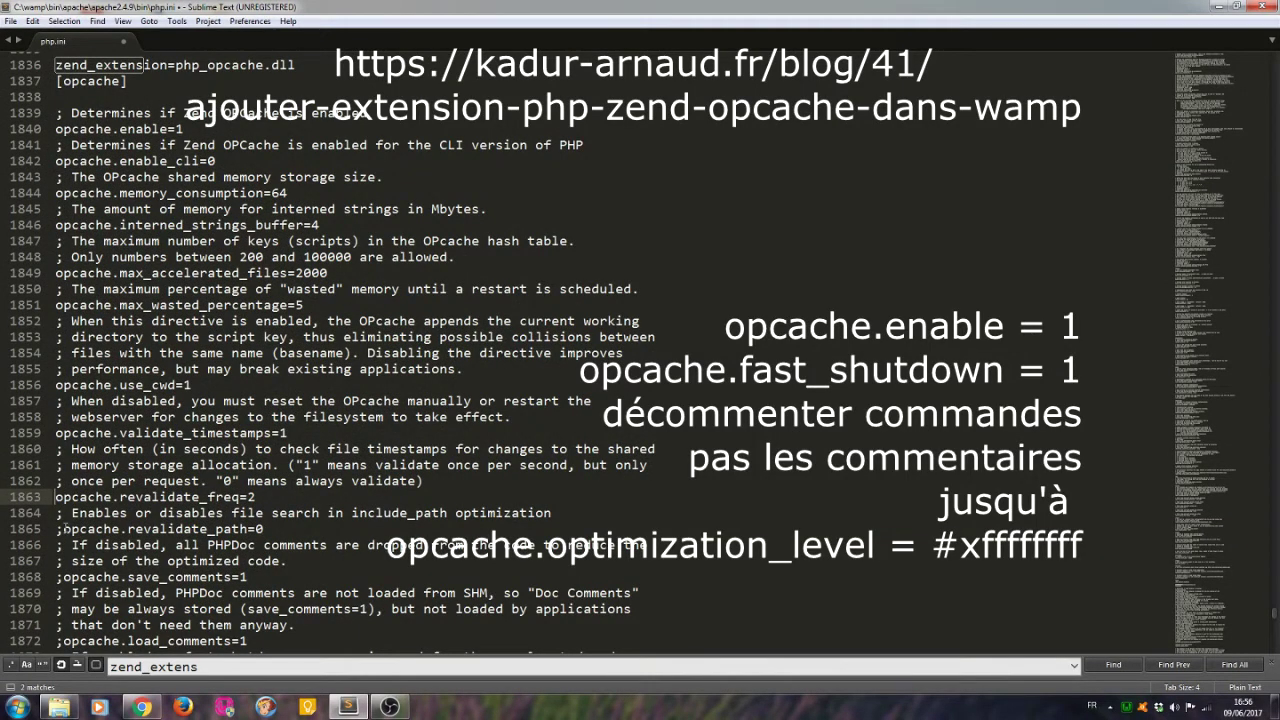
left_click(58, 529)
key("Delete")
left_click(60, 577)
key("Delete")
Uncomment load_comments, fast_shutdown set to 1, enable_file_override and optimization_level.
scroll(62, 577, "down", 2)
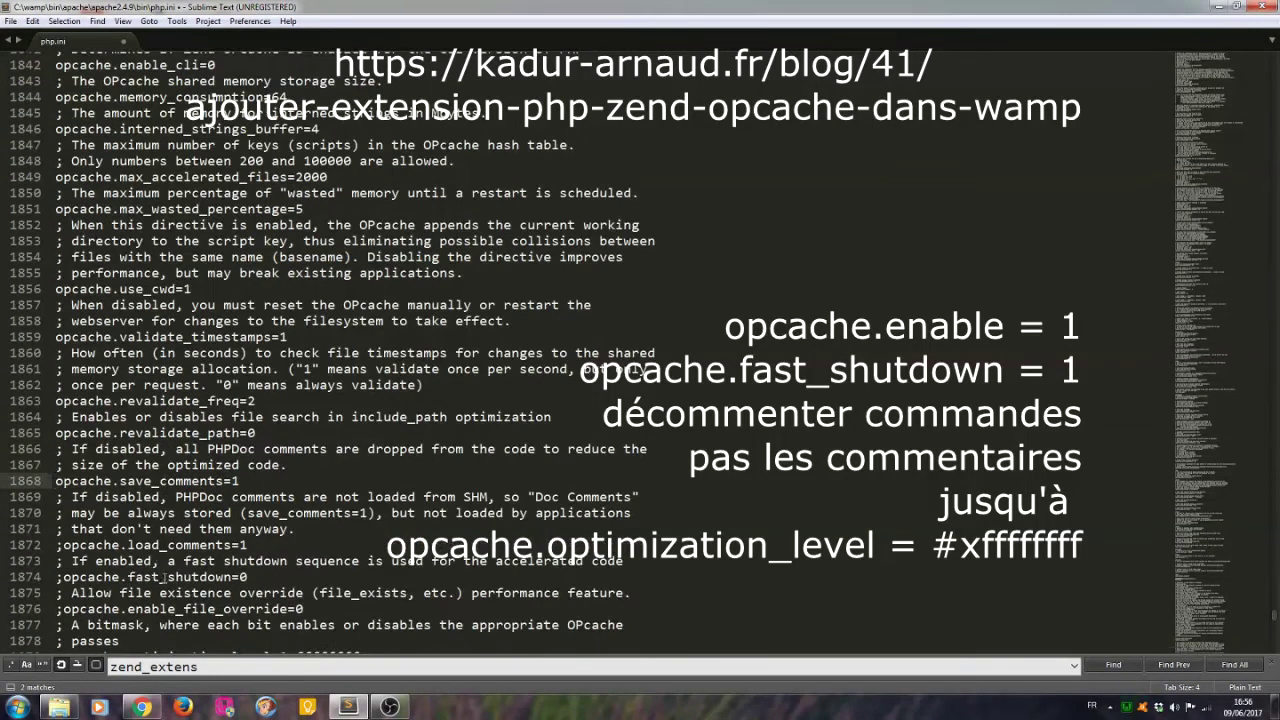
left_click(60, 546)
key("Delete")
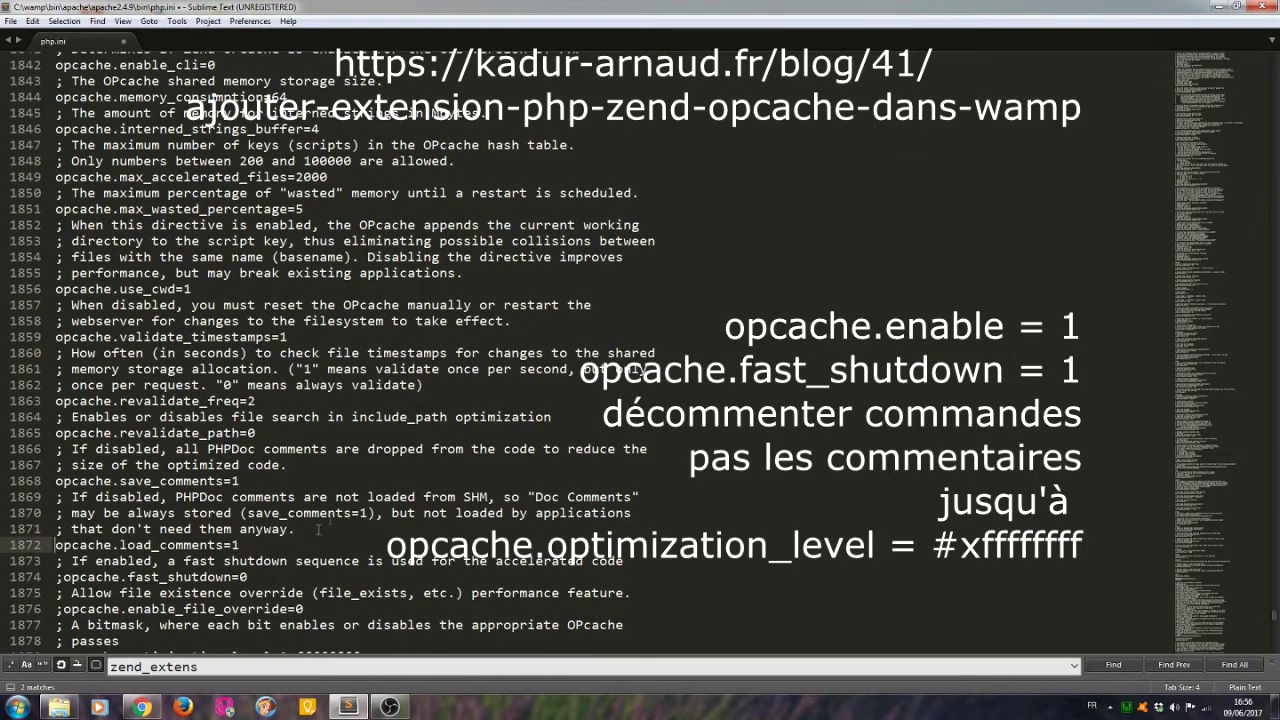
left_click(60, 577)
key("Delete")
key("End")
key("BackSpace")
type("1")
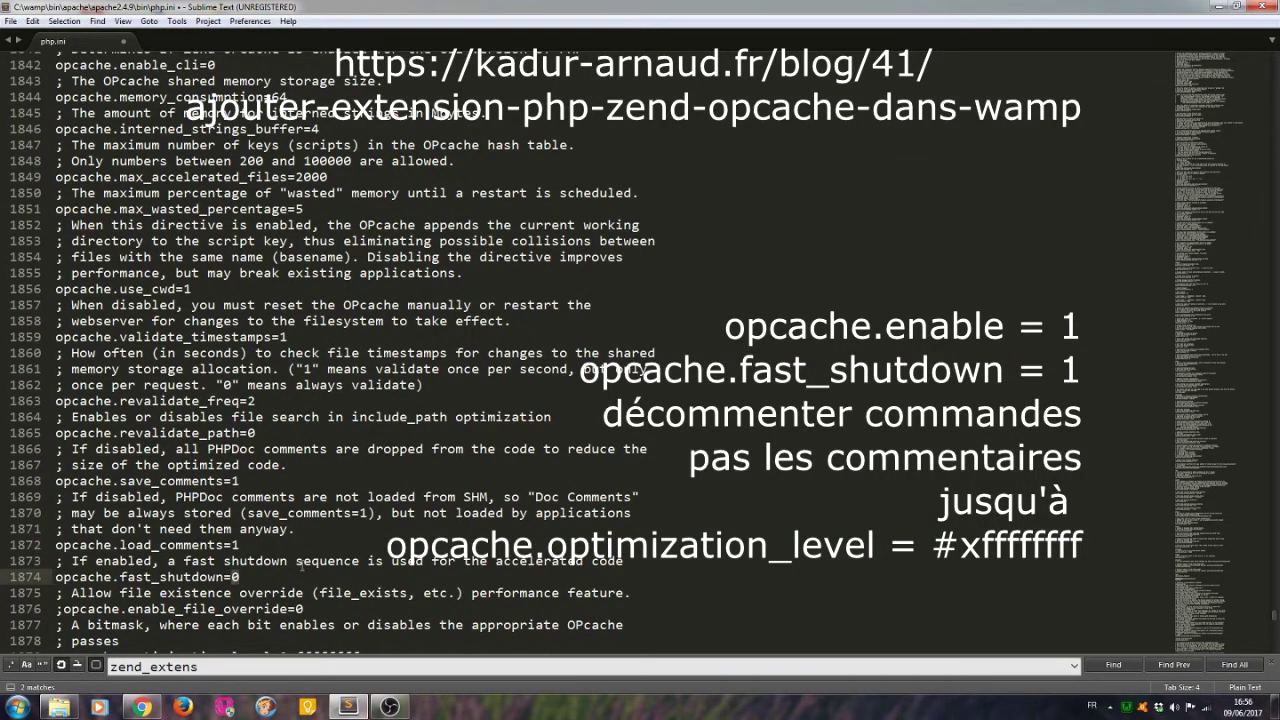
left_click(56, 609)
key("Delete")
scroll(190, 603, "down", 3)
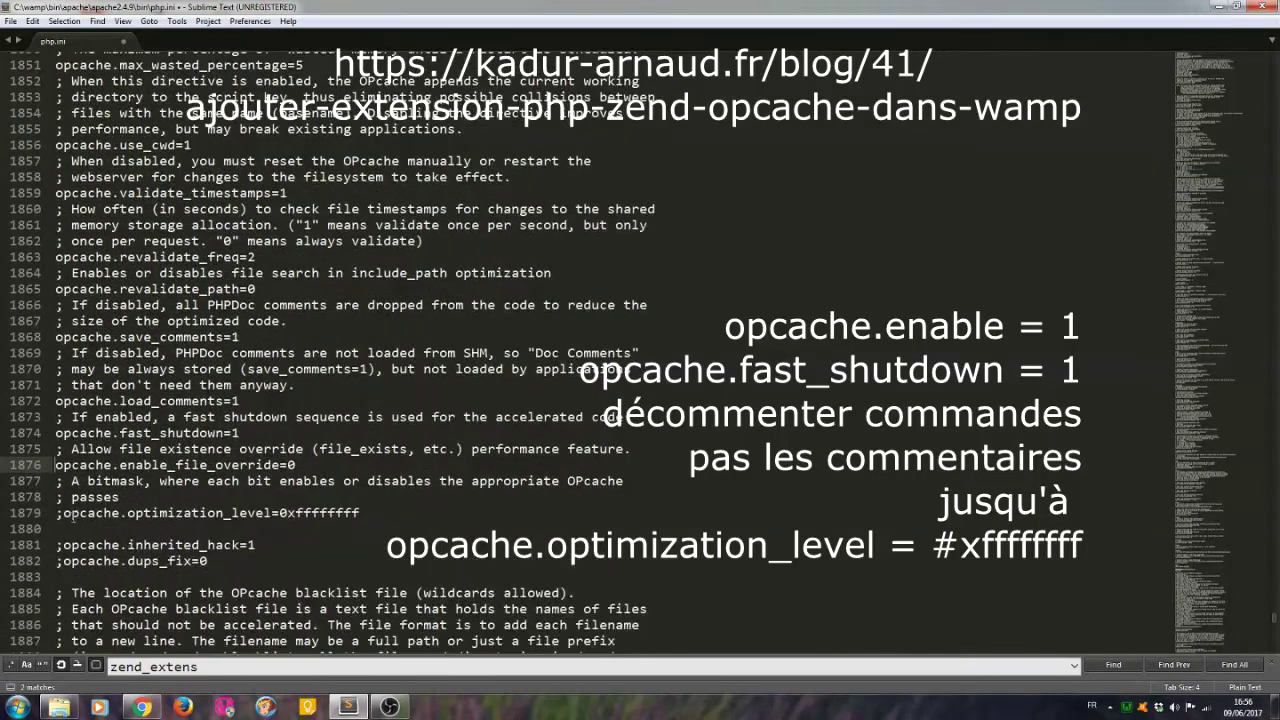
left_click(57, 513)
key("Delete")
scroll(57, 513, "down", 13)
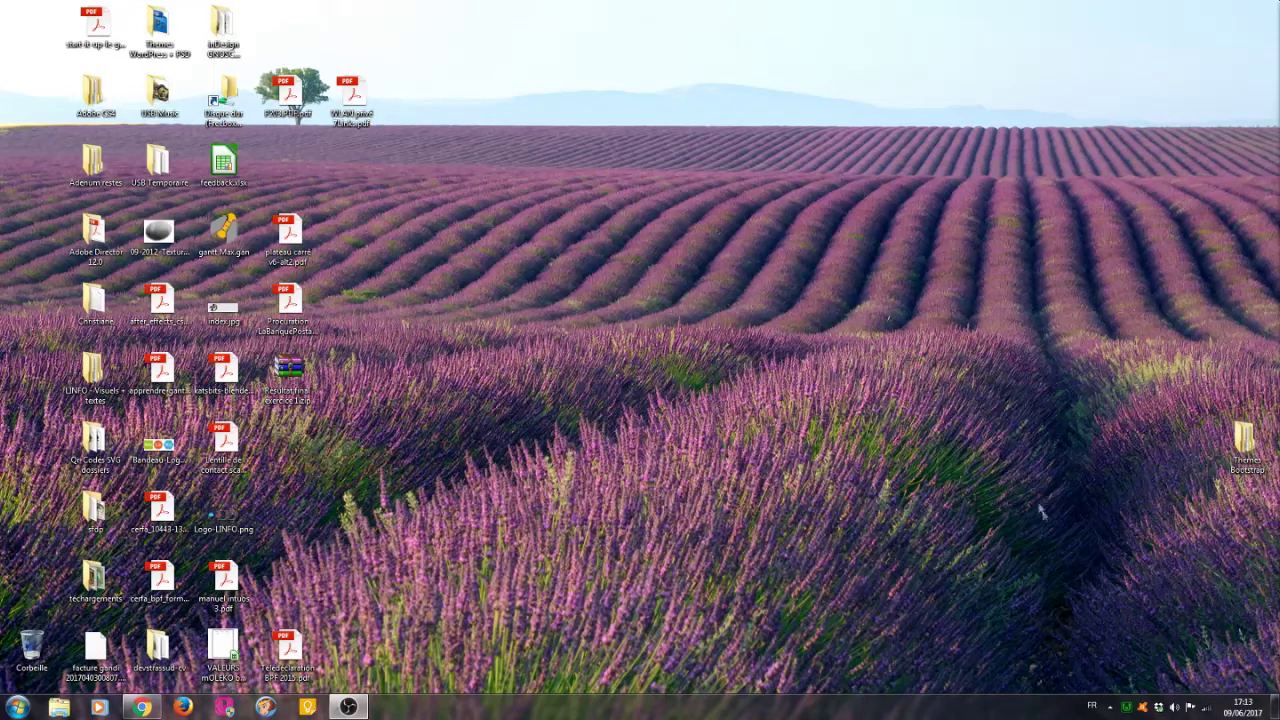
Restart all WampServer services with Redémarrer les services.
left_click(1130, 708)
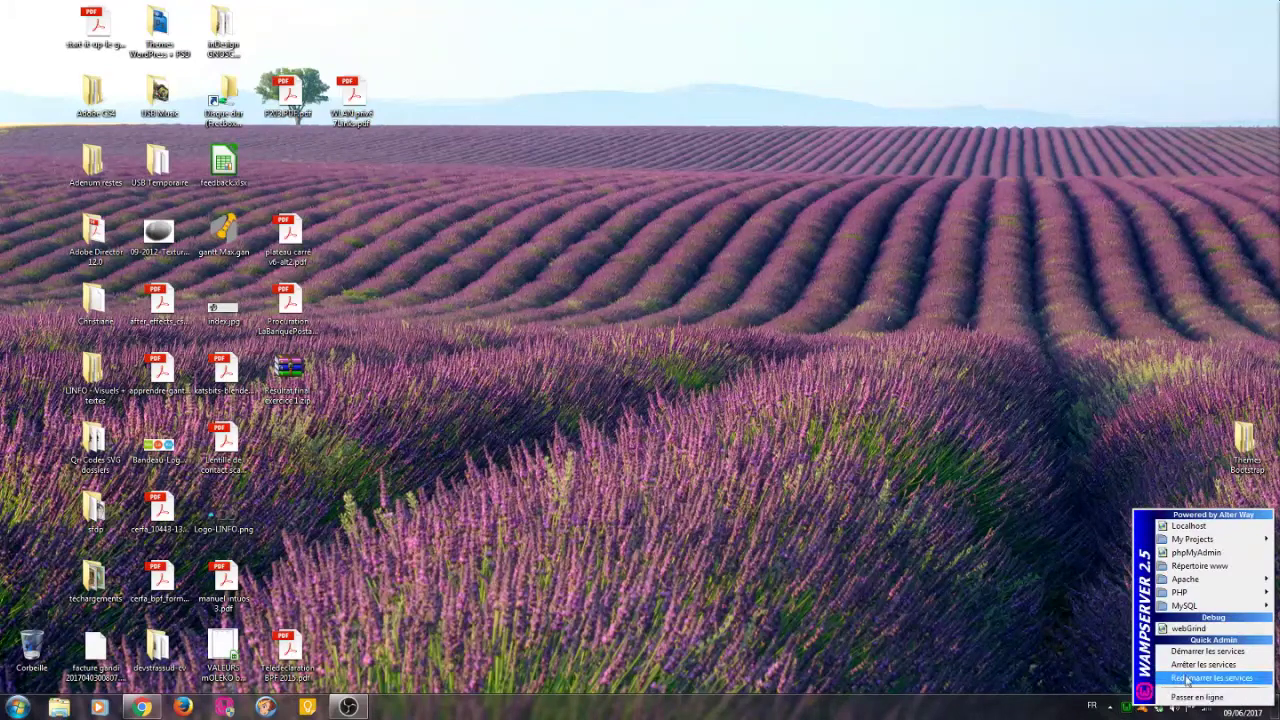
left_click(1185, 680)
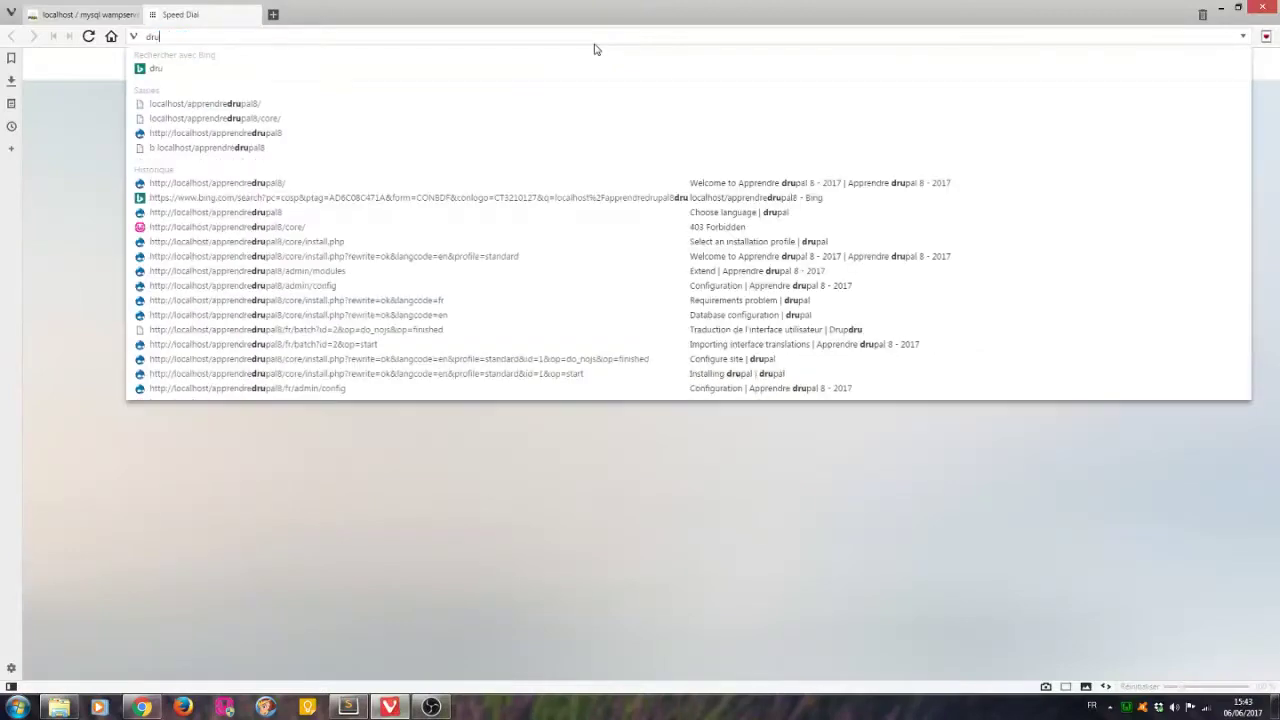
Go to drupal.fr and save the Drupal 8.3.2 archive drupal-8.3.2.tar.gz.
type("pal.r")
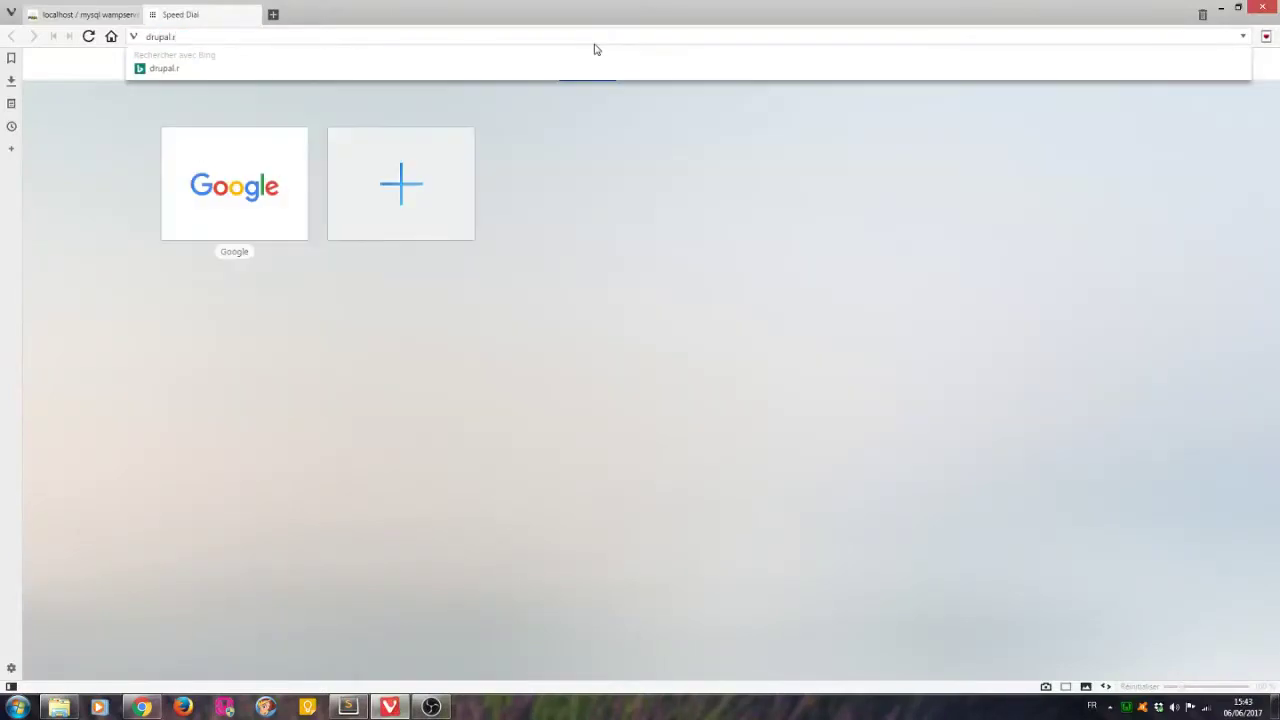
key("Return")
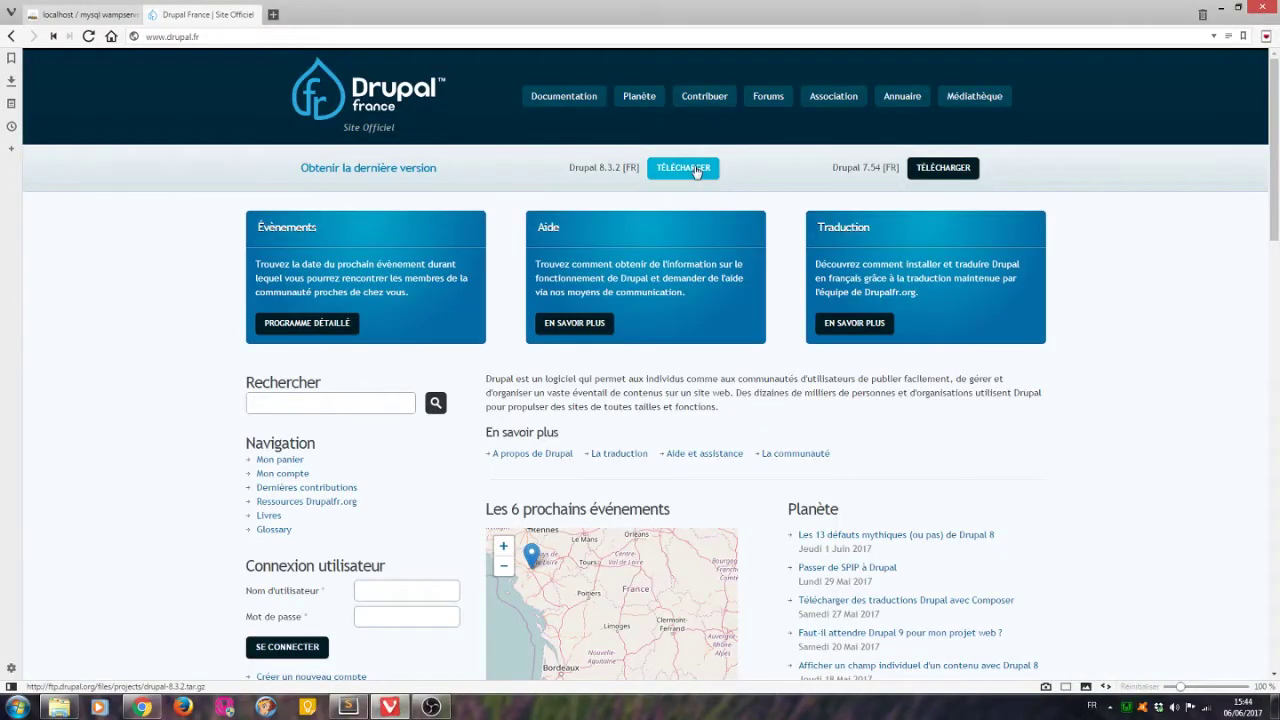
left_click(697, 168)
left_click(562, 164)
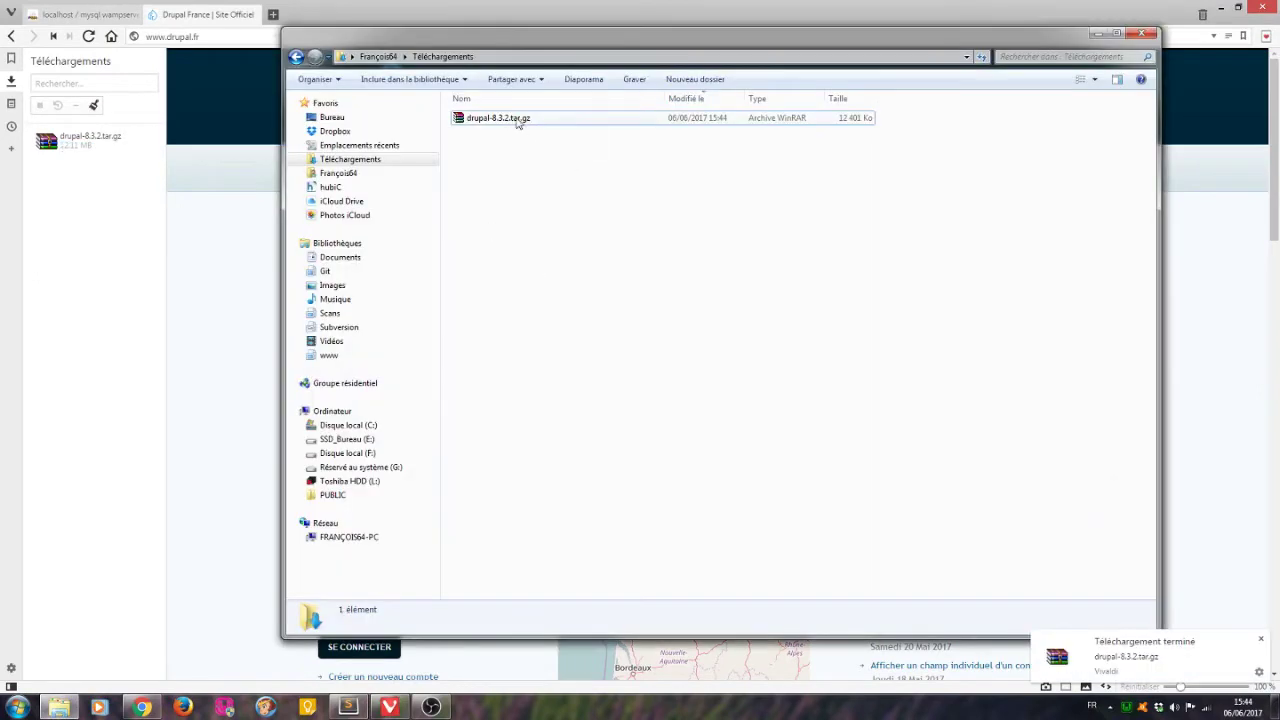
Extract drupal-8.3.2.tar.gz into the current folder with Extraire ici.
left_click(517, 120)
right_click(517, 122)
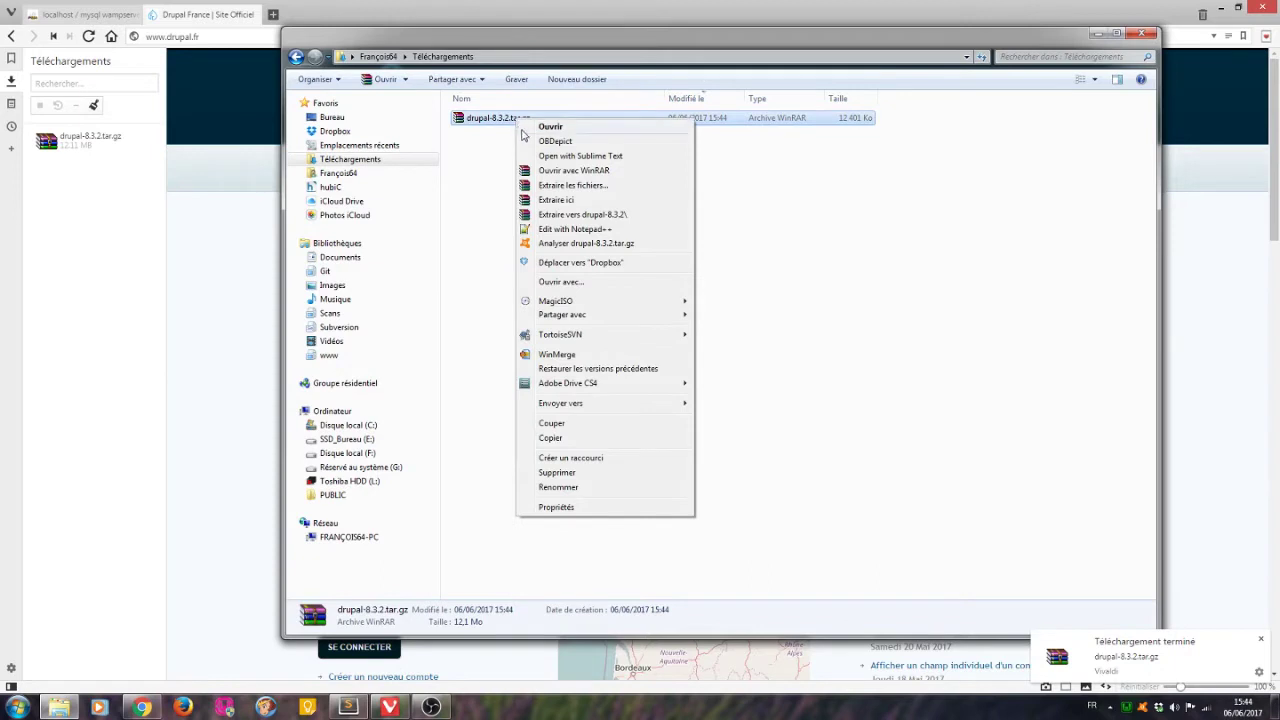
left_click(556, 199)
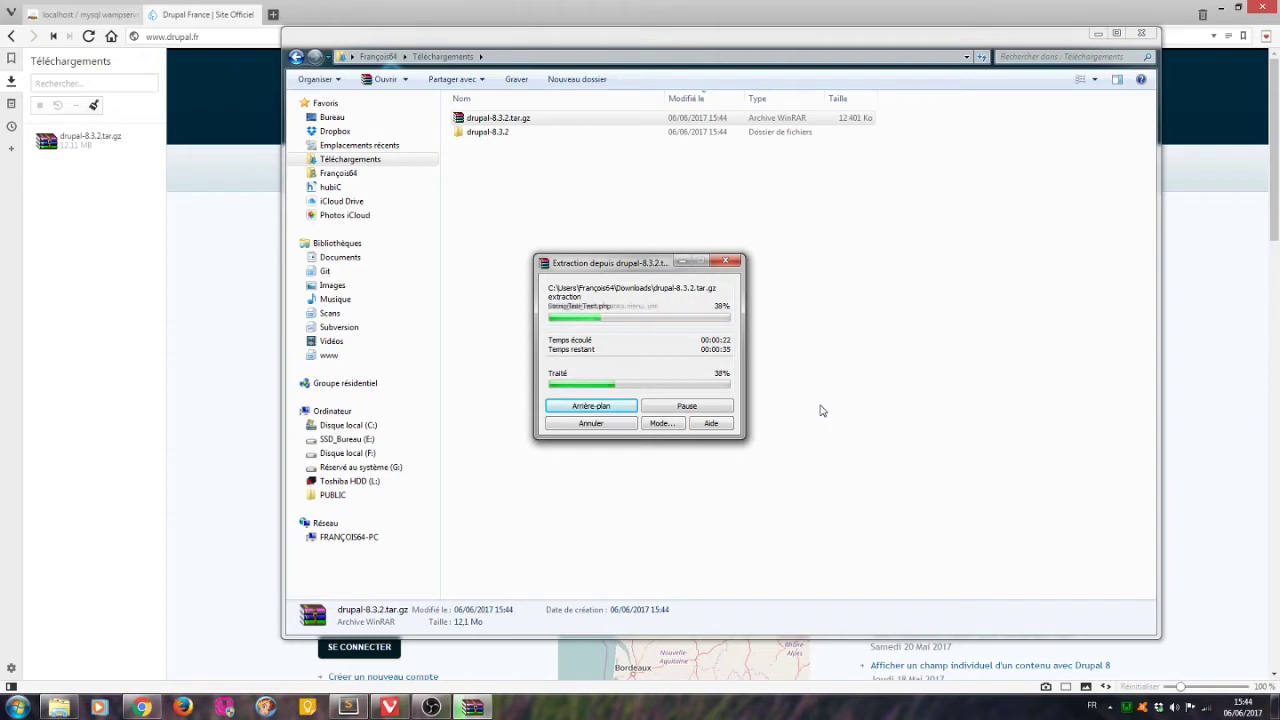
Rename the extracted folder to apprendredrupal8, move it into www, and close Explorer.
left_click(512, 135)
key("F2")
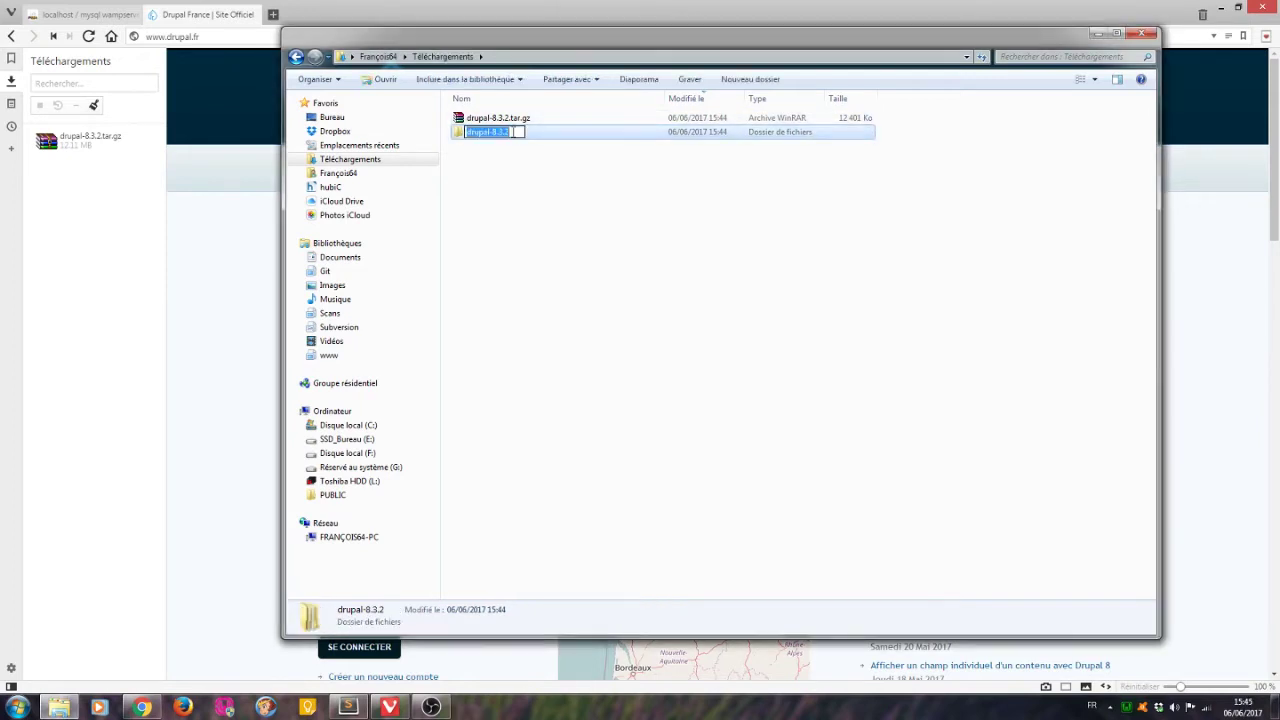
type("apprendredrupal8")
key("Return")
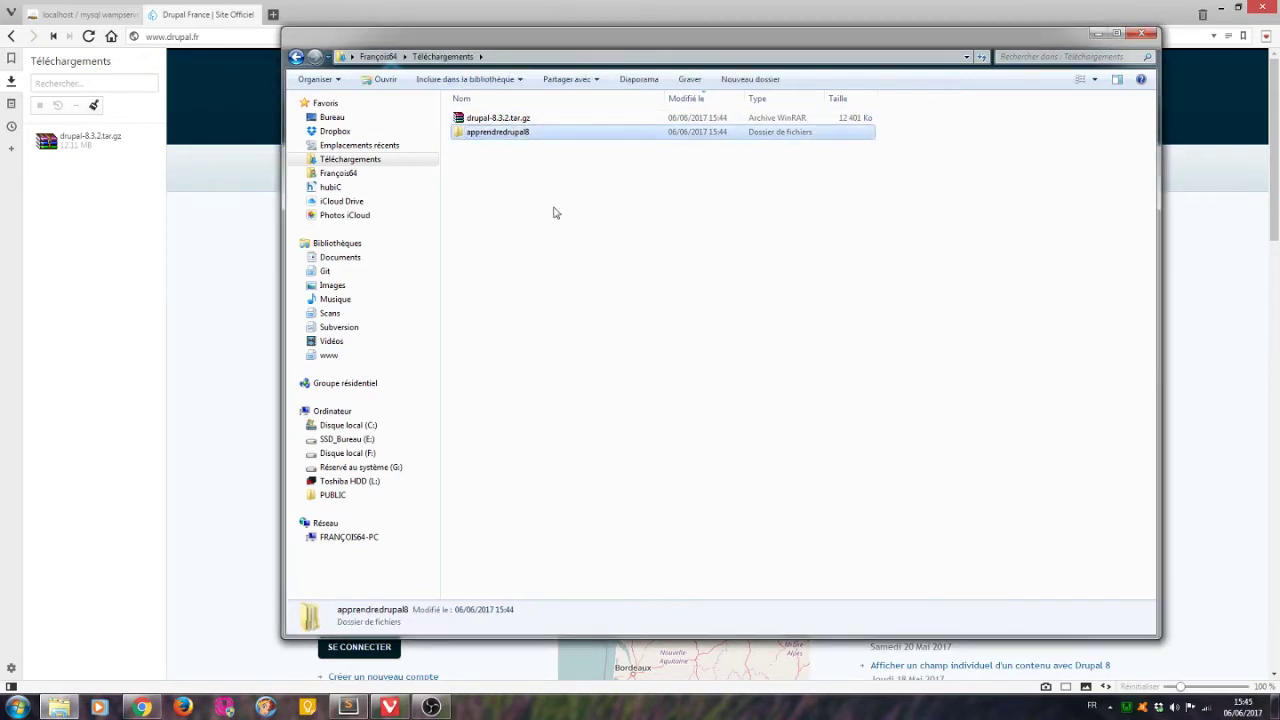
left_click_drag(512, 135, 333, 356)
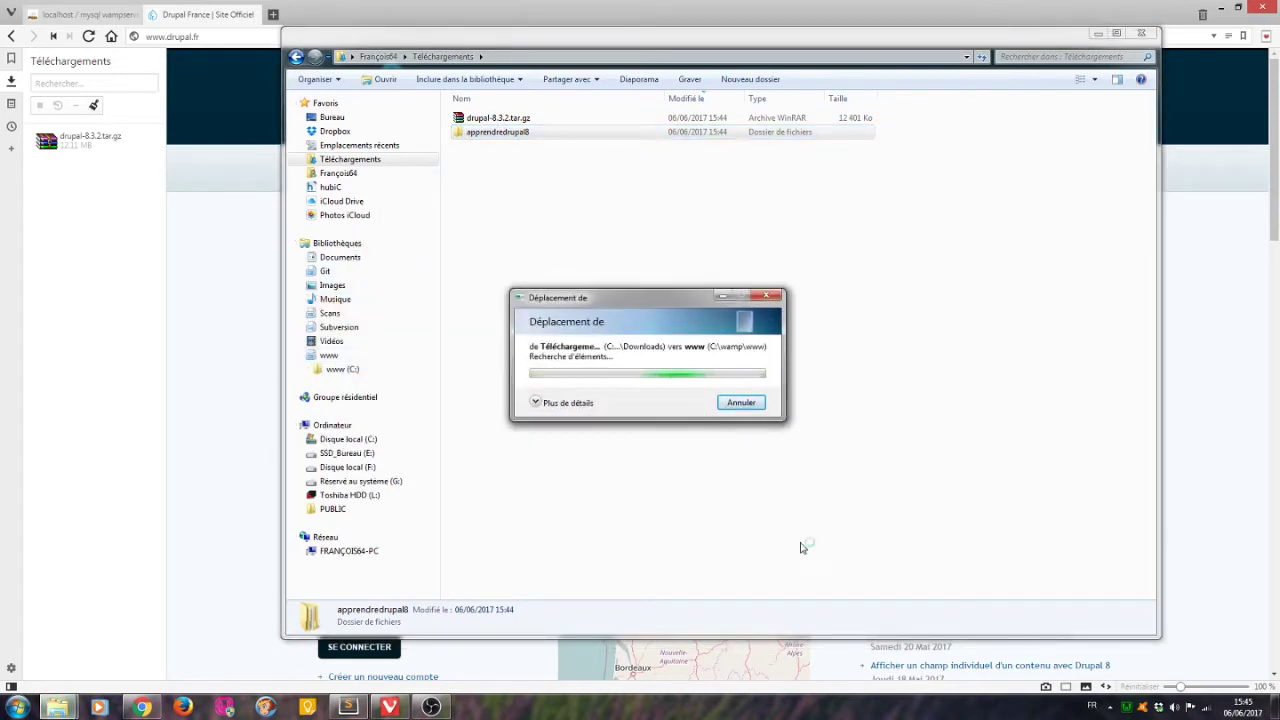
left_click(276, 62)
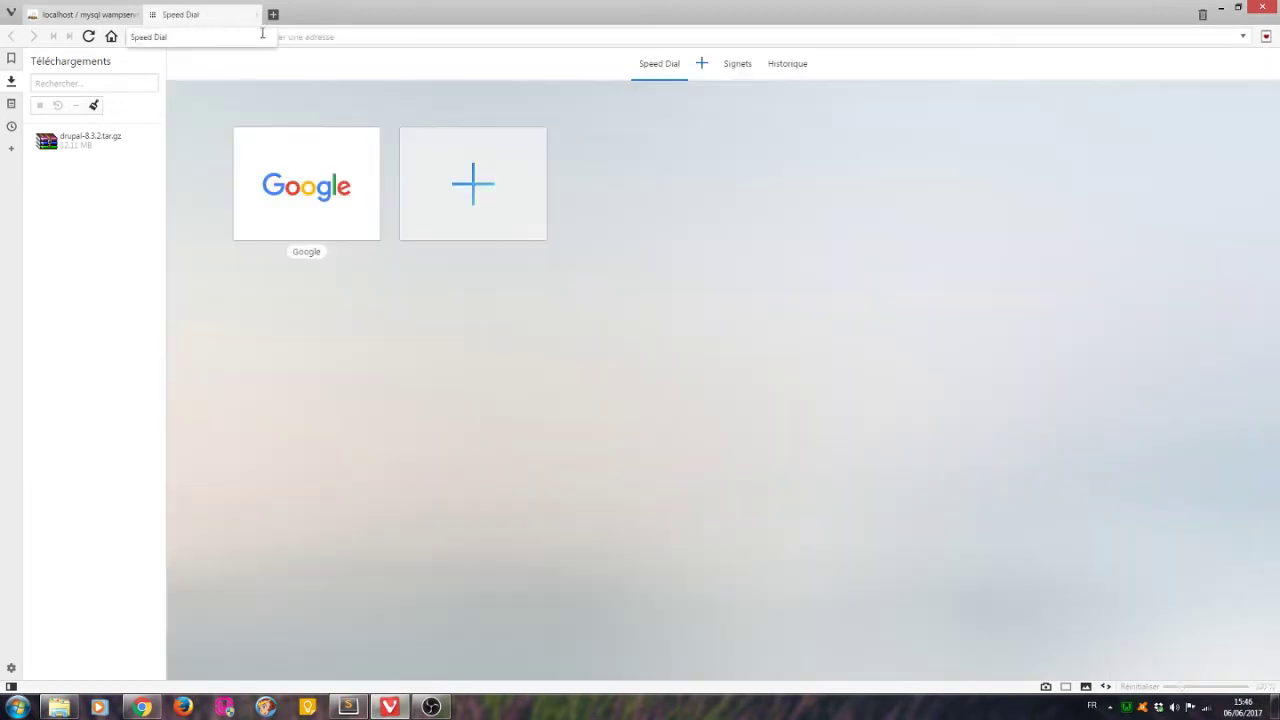
Close the drupal.fr tab and enter localhost/apprendredrupal8/ as the address.
left_click(251, 14)
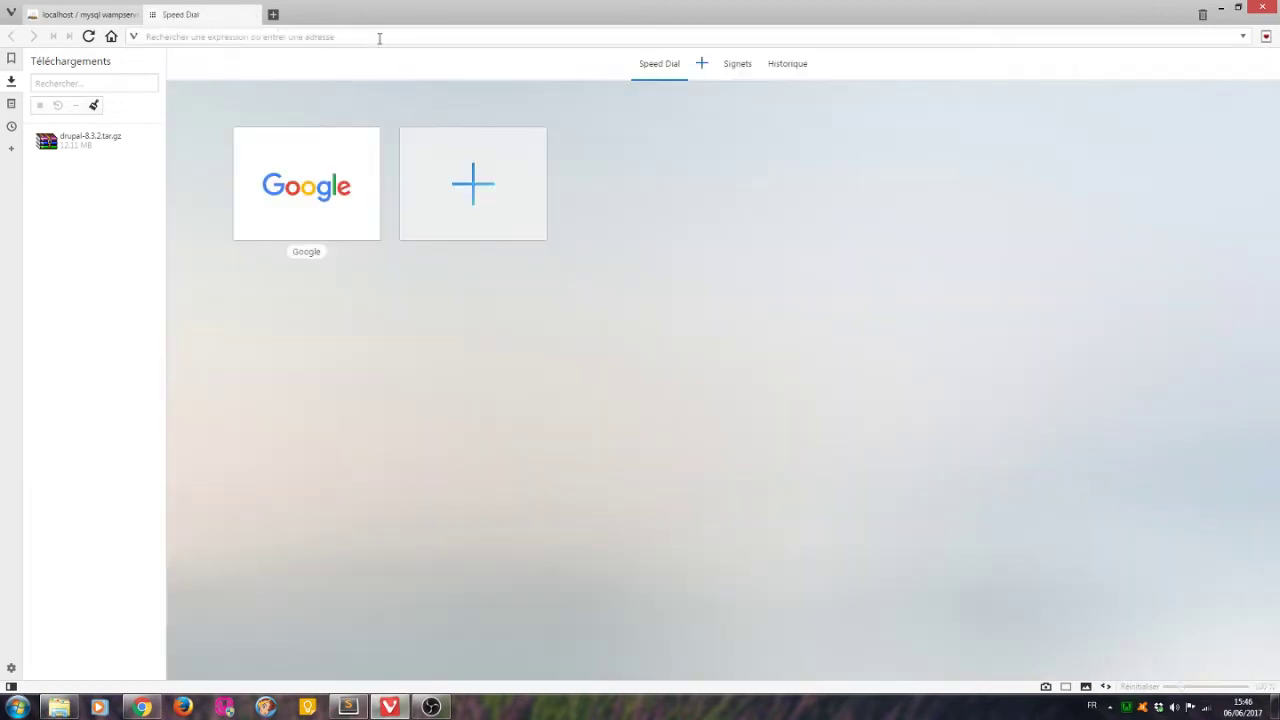
type("localho")
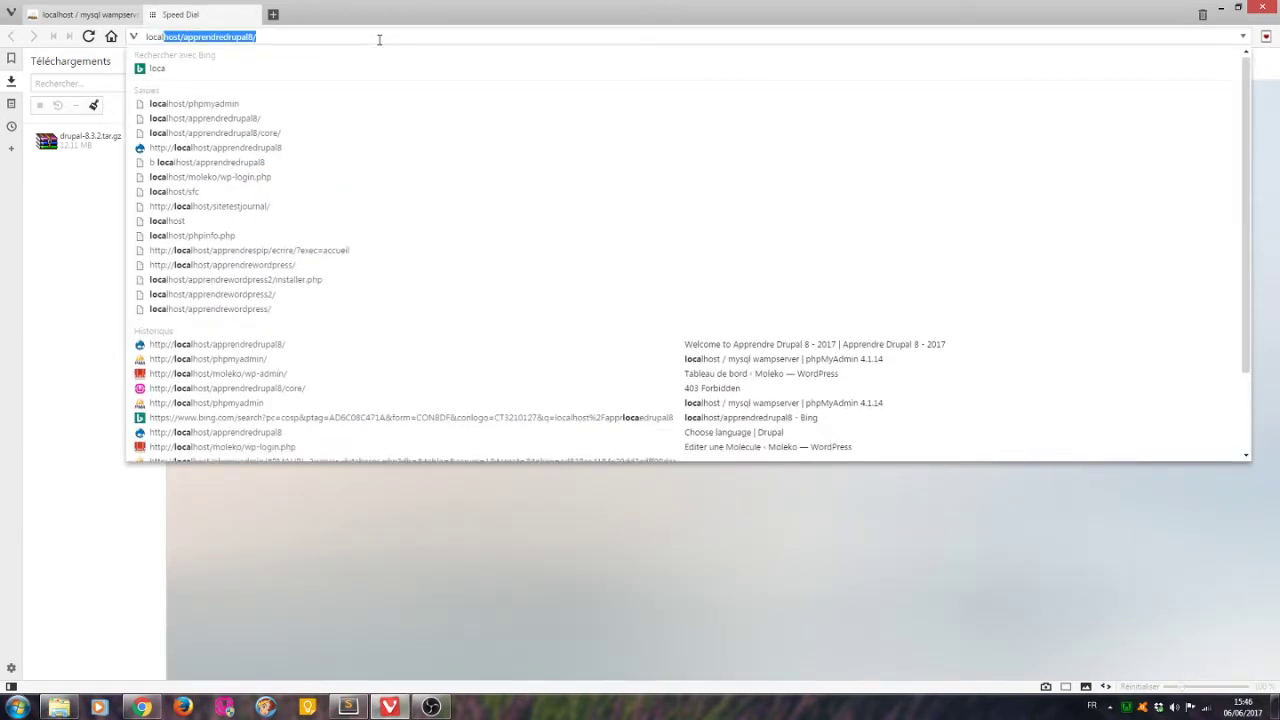
type("st")
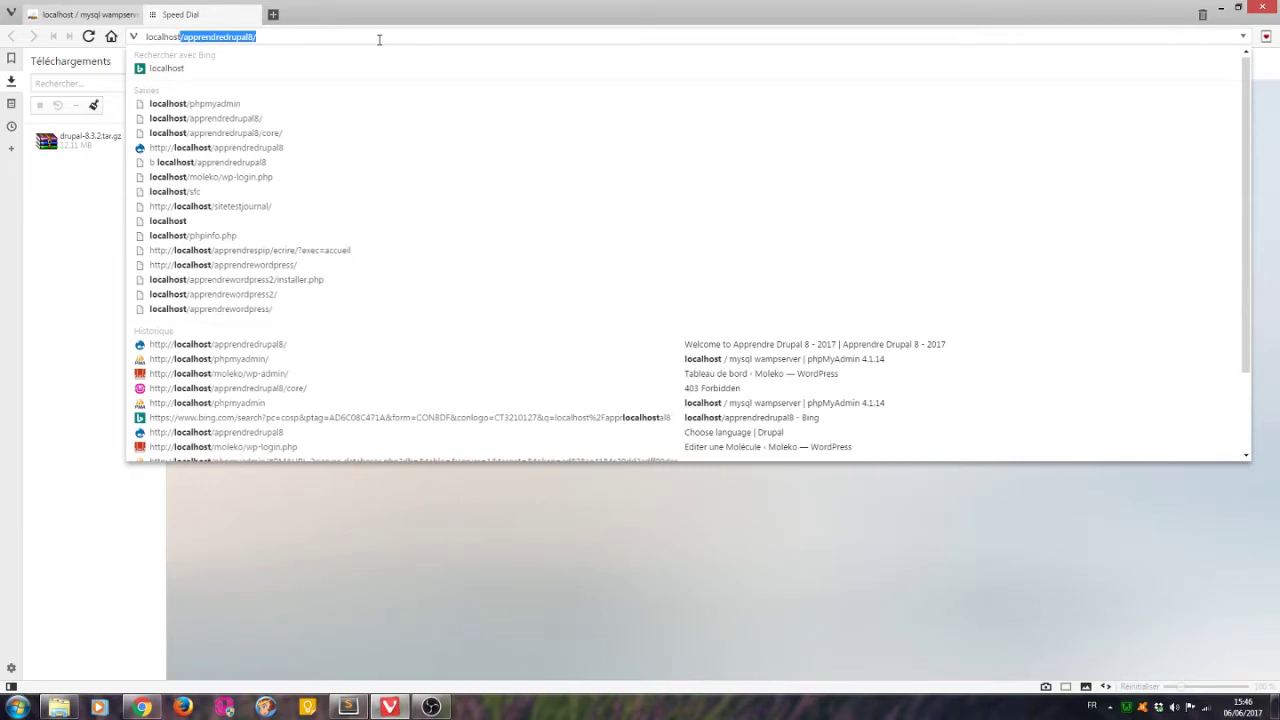
Load localhost/apprendredrupal8 and, after the French install fails, restart the installer in English.
key("Return")
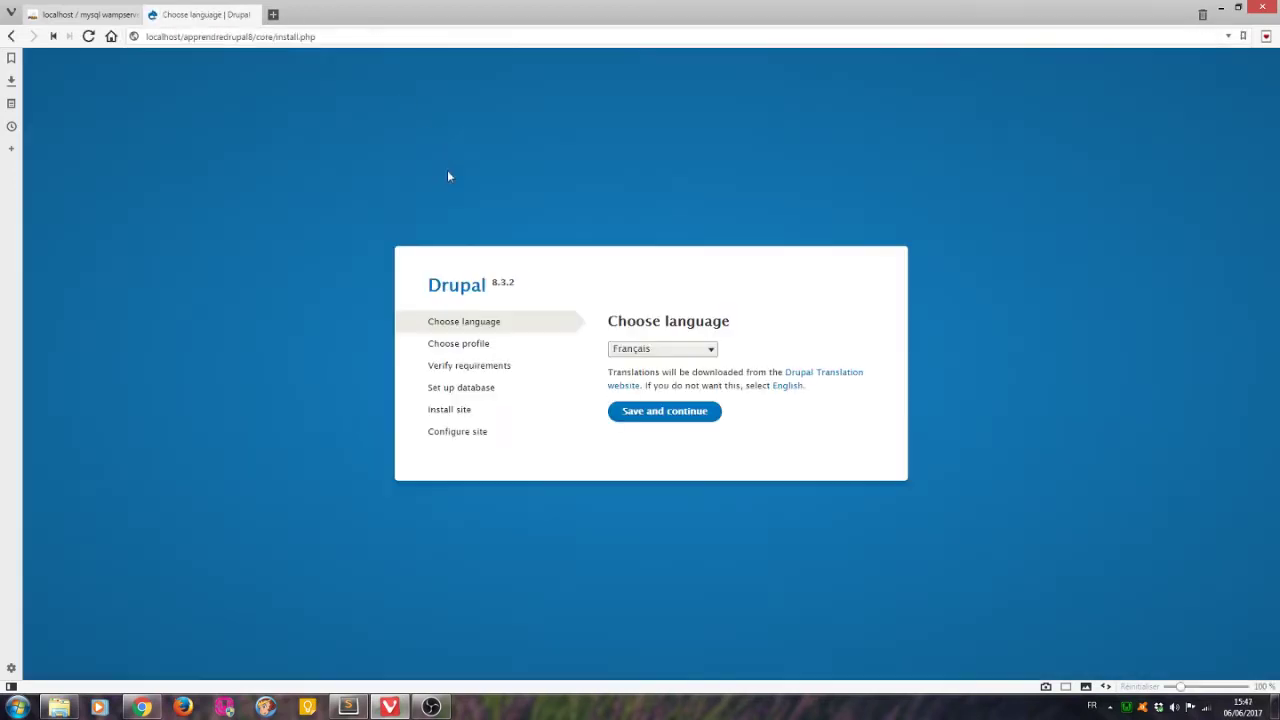
left_click(706, 421)
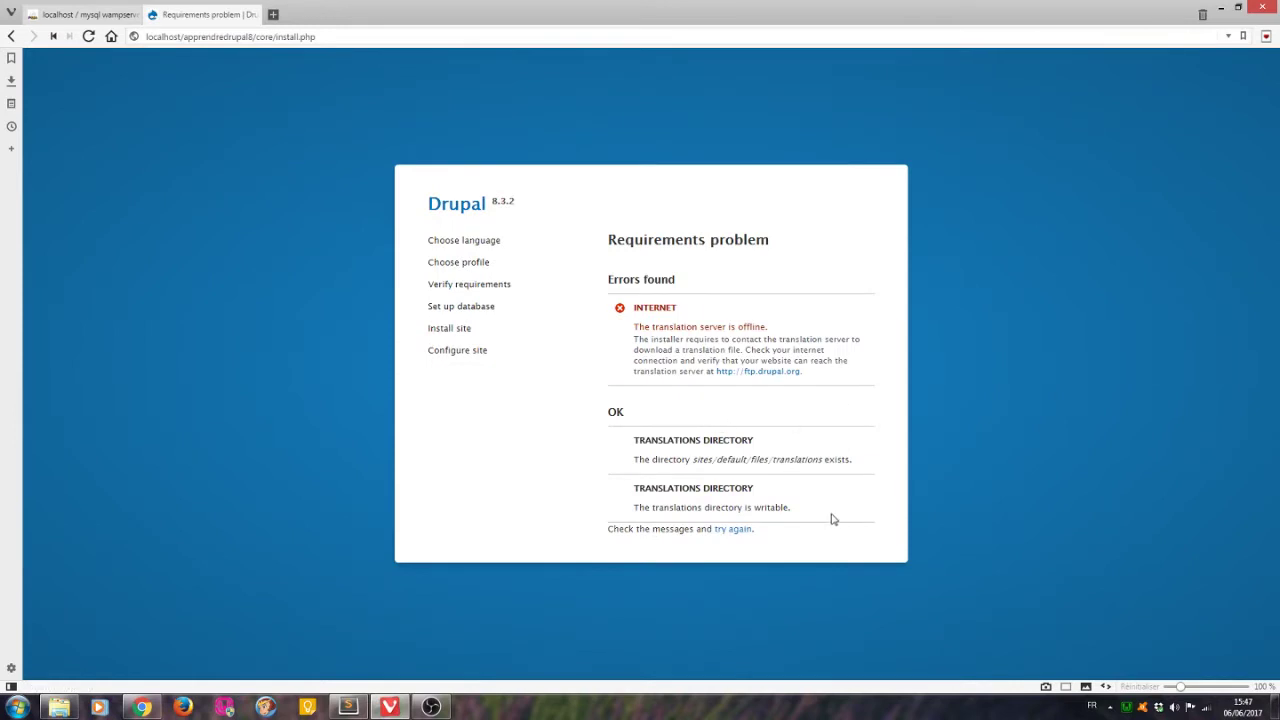
left_click(14, 36)
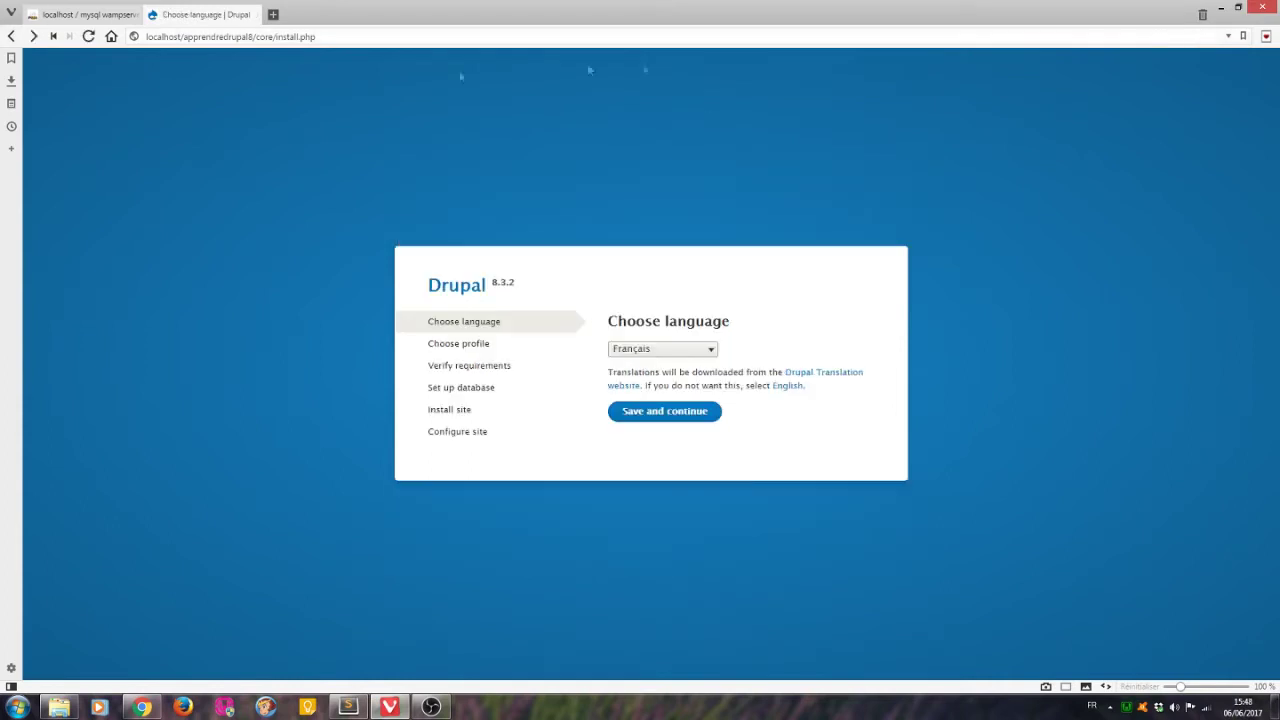
left_click(664, 349)
scroll(660, 186, "down", 1)
left_click(650, 169)
left_click(712, 376)
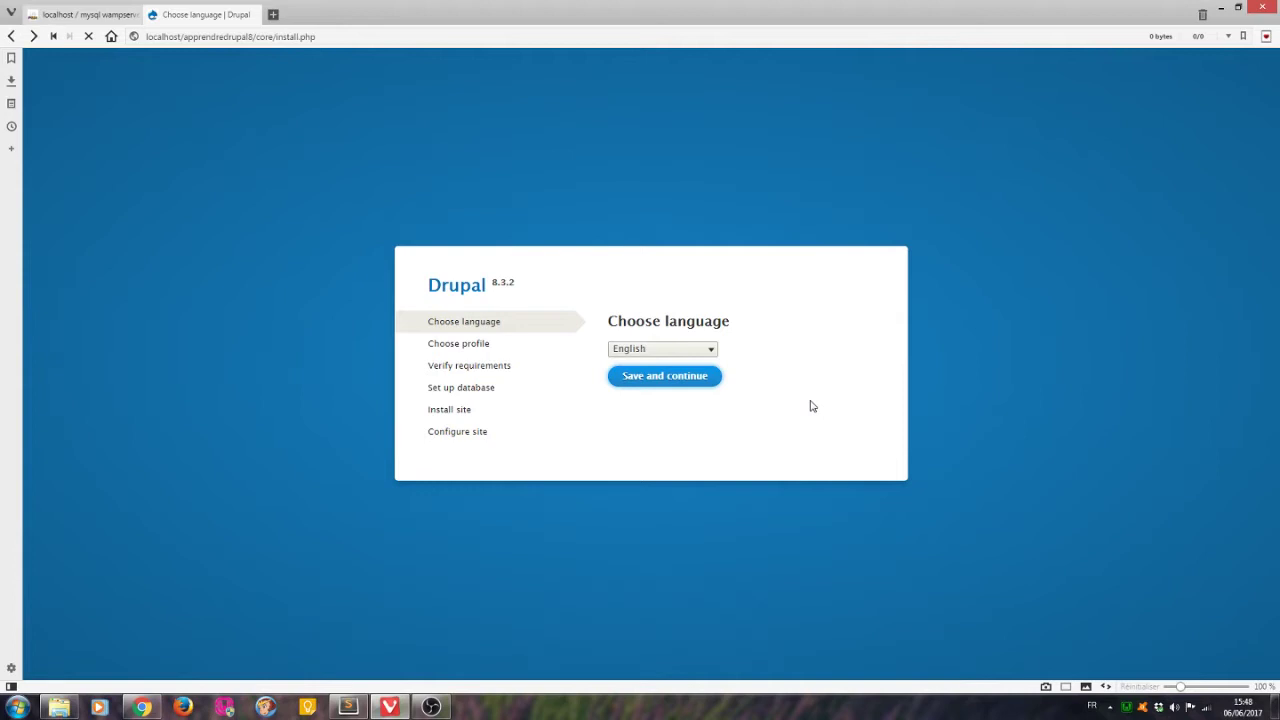
Keep the Standard profile, use database drupal_8 with user root and a table prefix, and install.
left_click(693, 440)
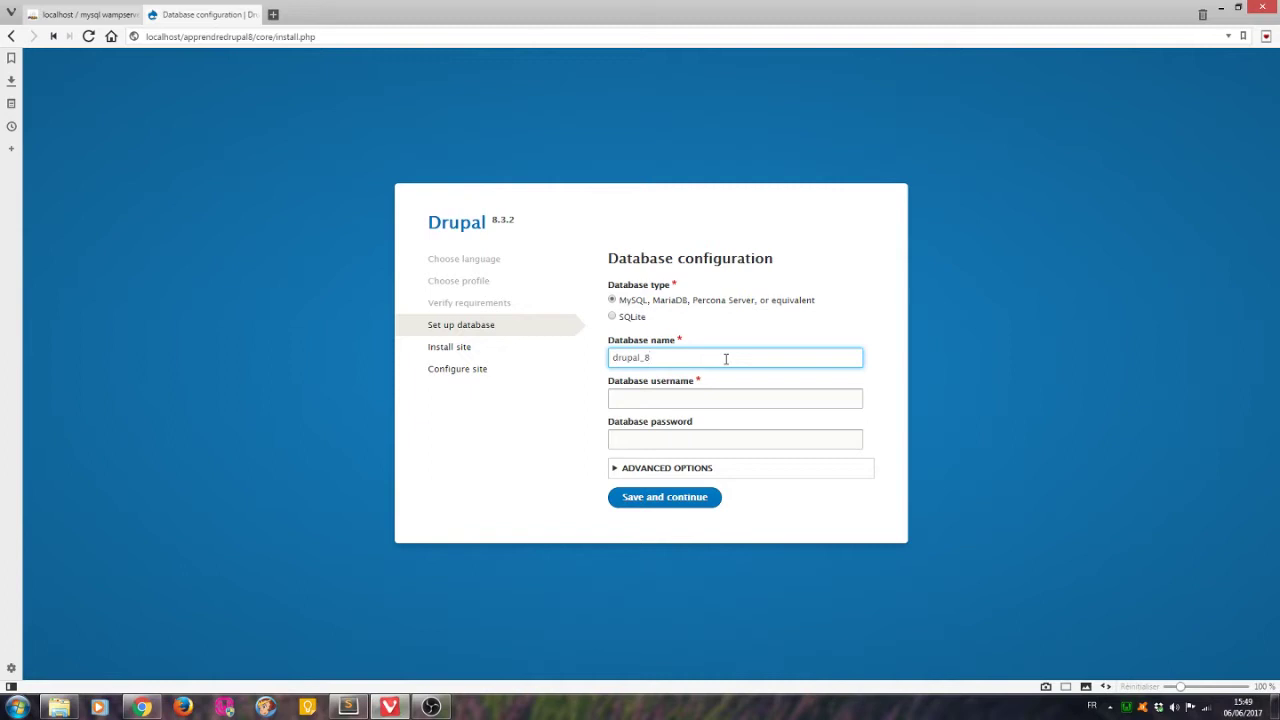
key("Tab")
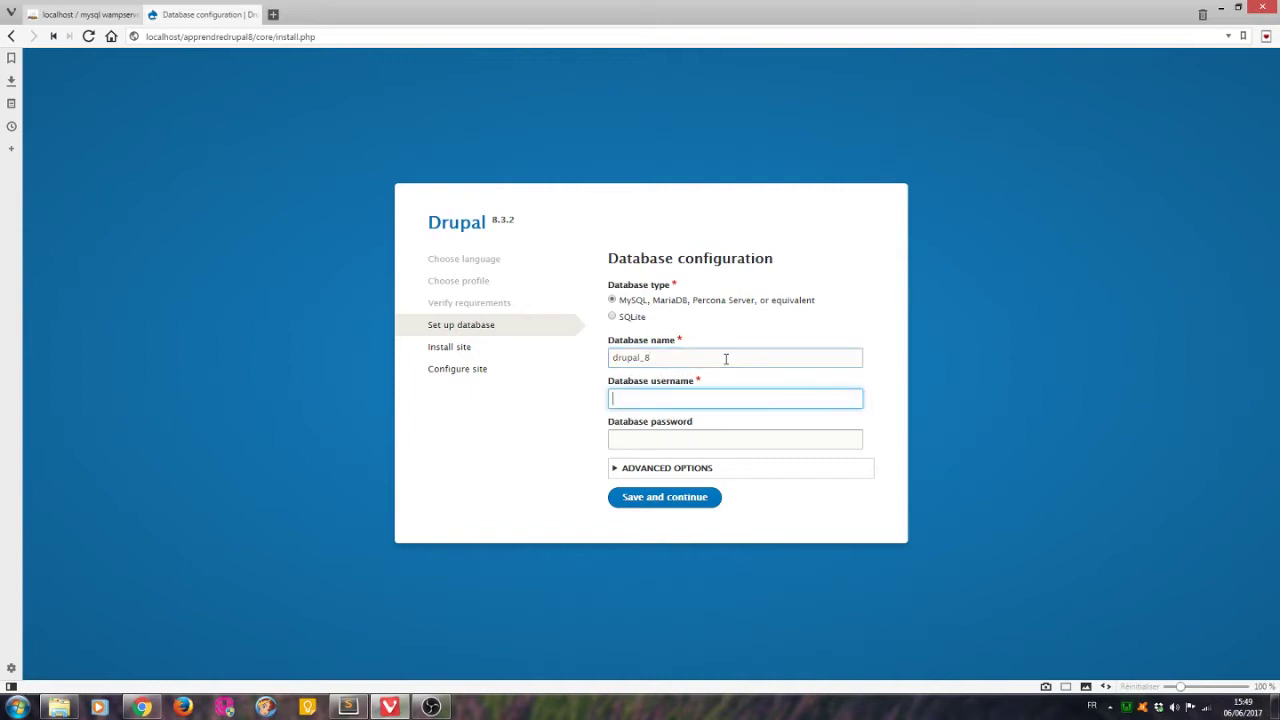
key("Tab")
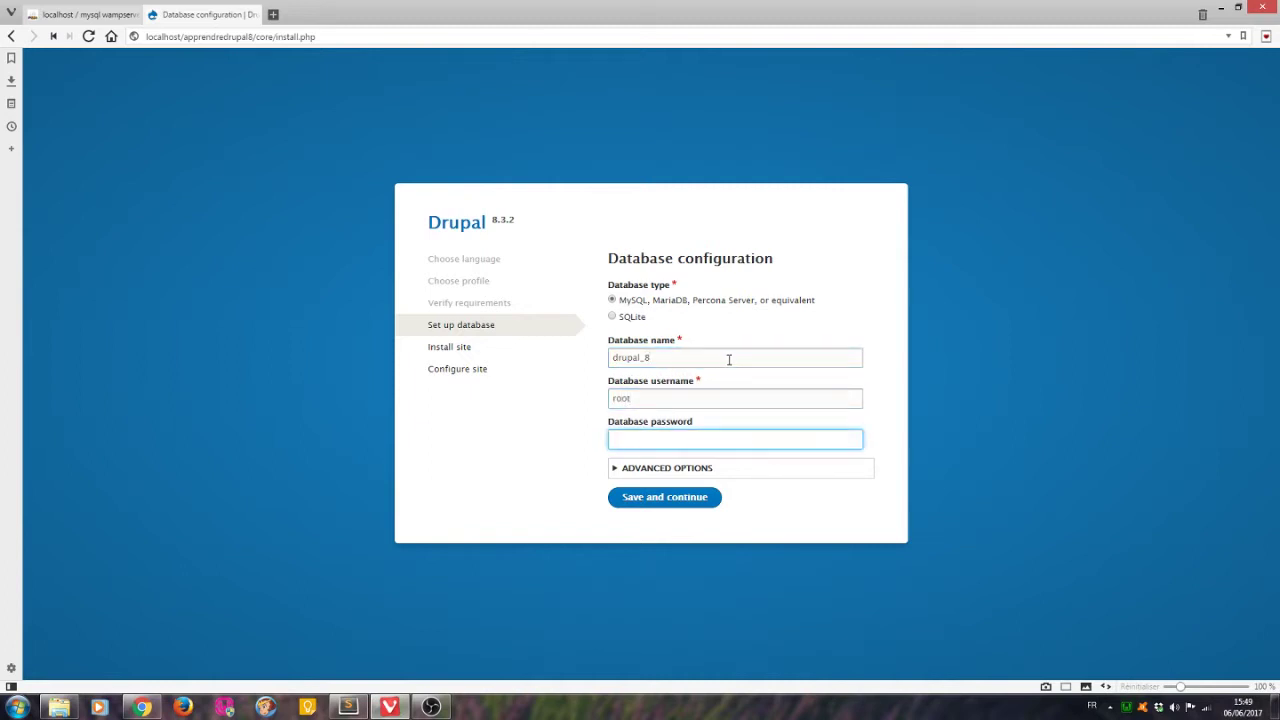
left_click(617, 468)
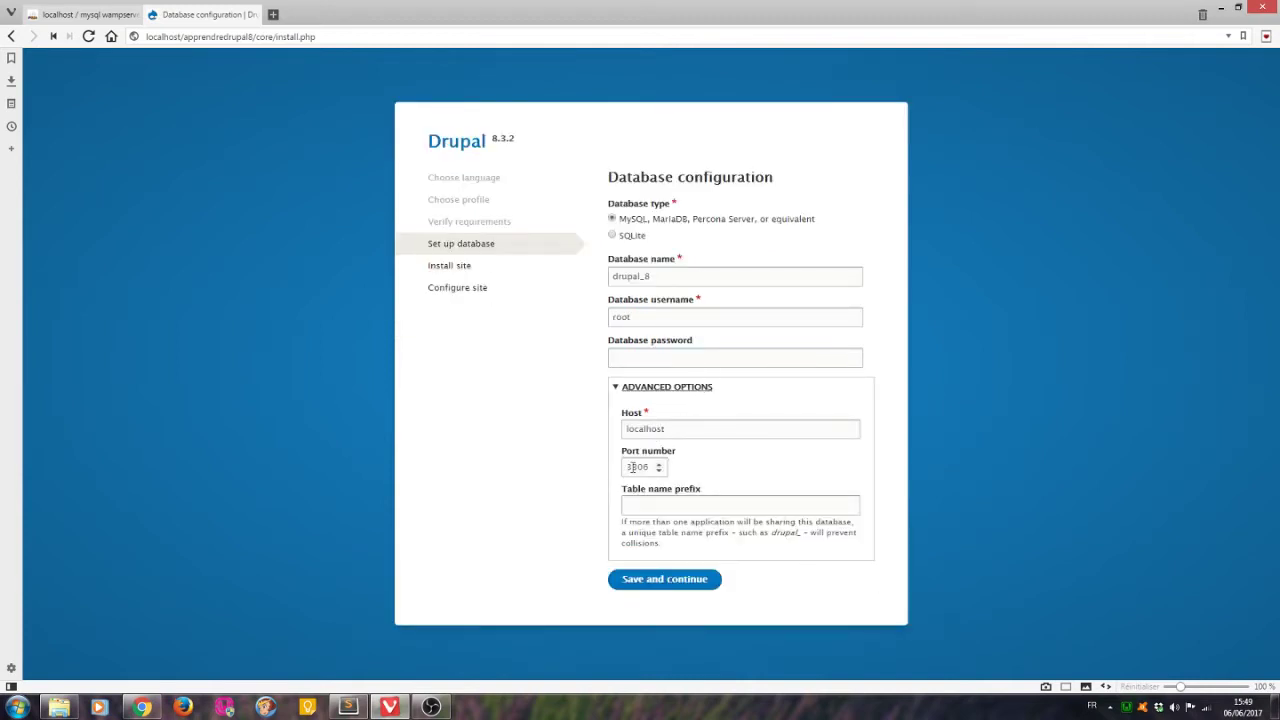
left_click(687, 508)
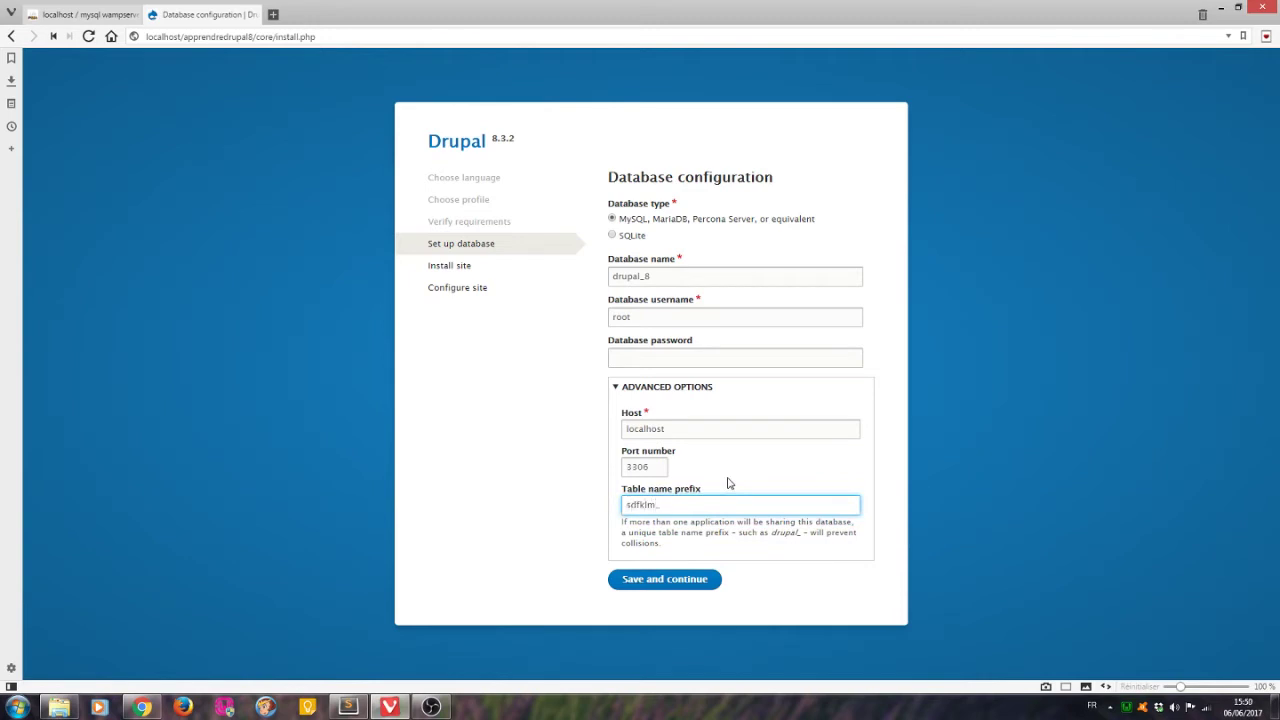
left_click(674, 582)
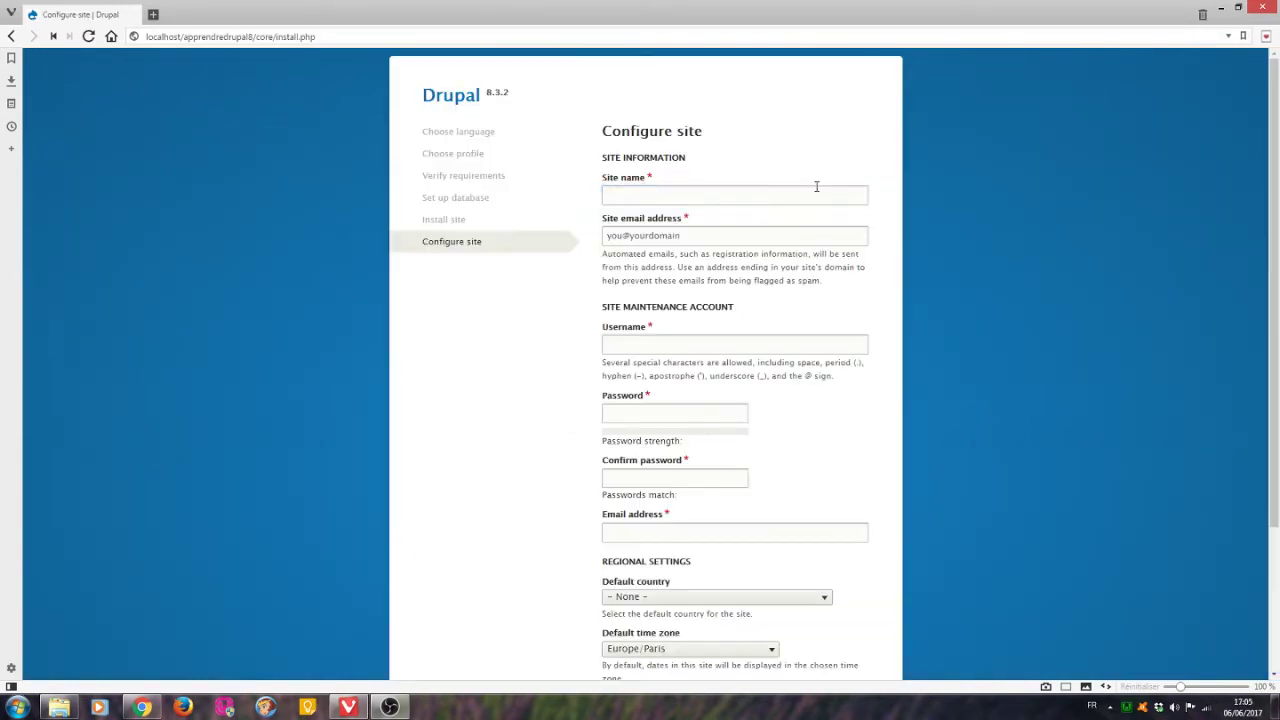
Enter site name 'Apprendre Drupal 8 - 2017', the site e-mail, and the maintenance account username and password.
left_click(844, 187)
type("Apprendre Dru")
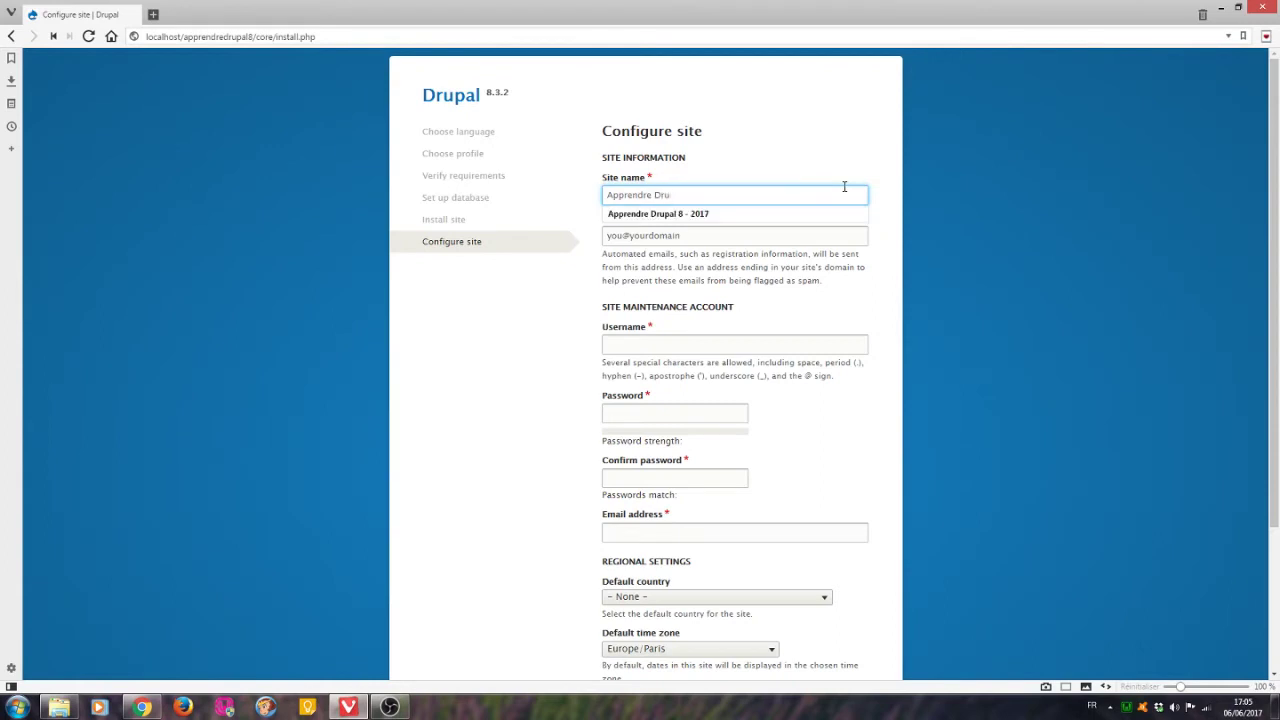
key("Down")
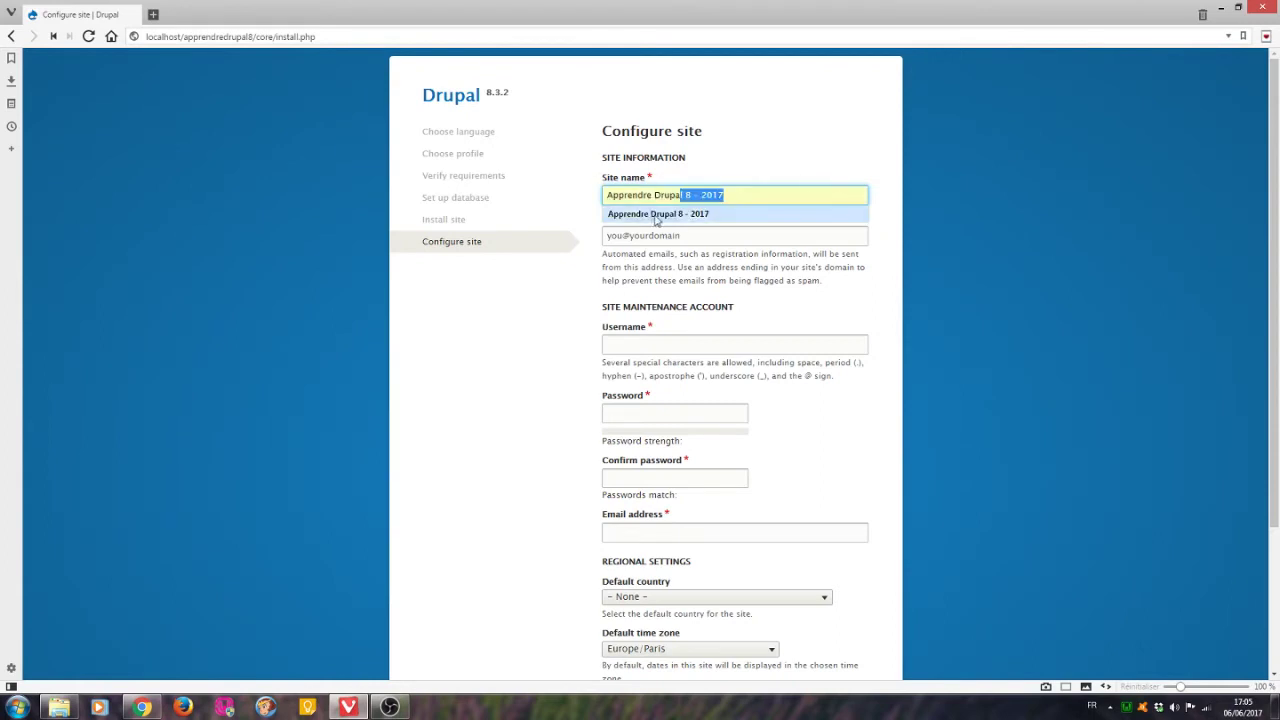
key("Return")
key("Tab")
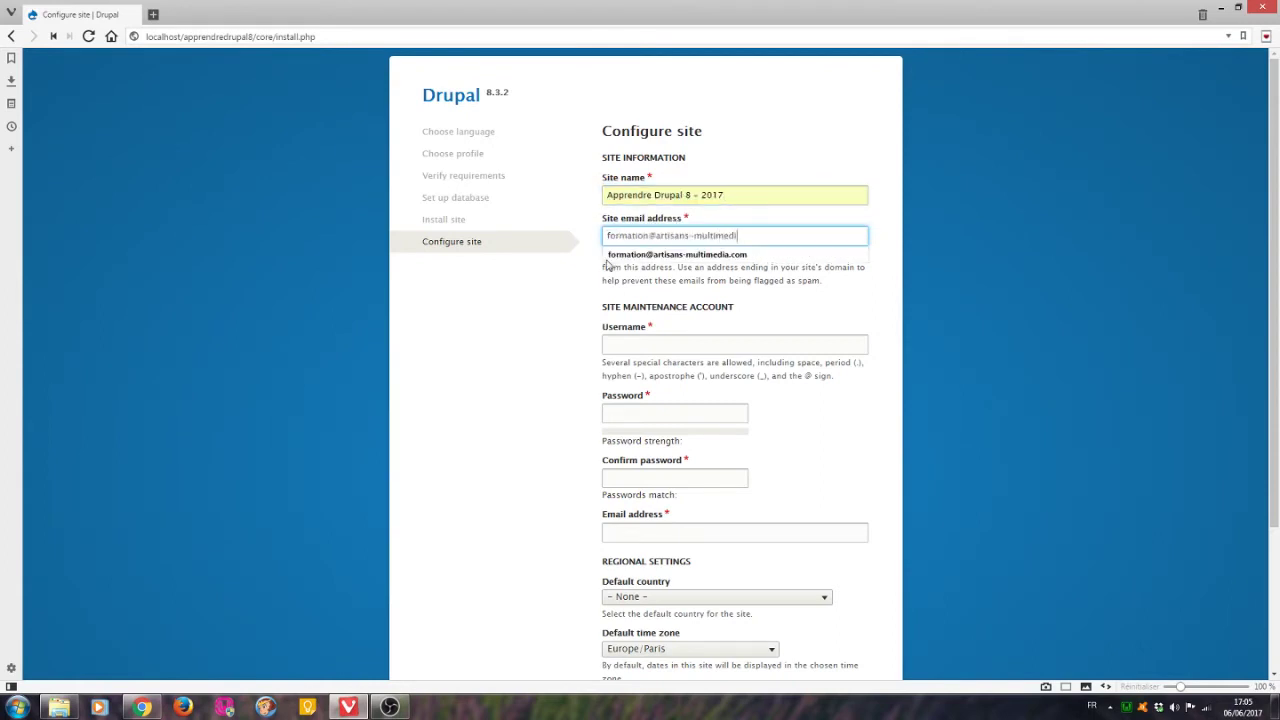
key("Tab")
type("LeGrandChef")
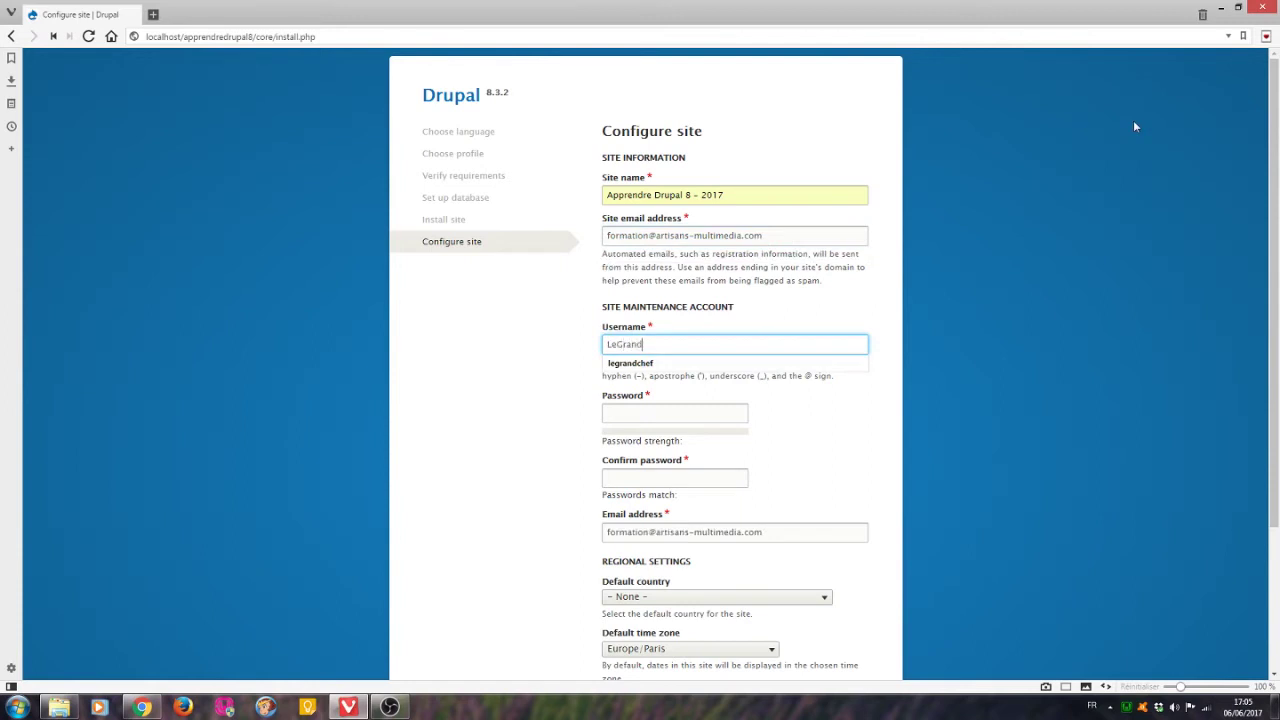
left_click(713, 414)
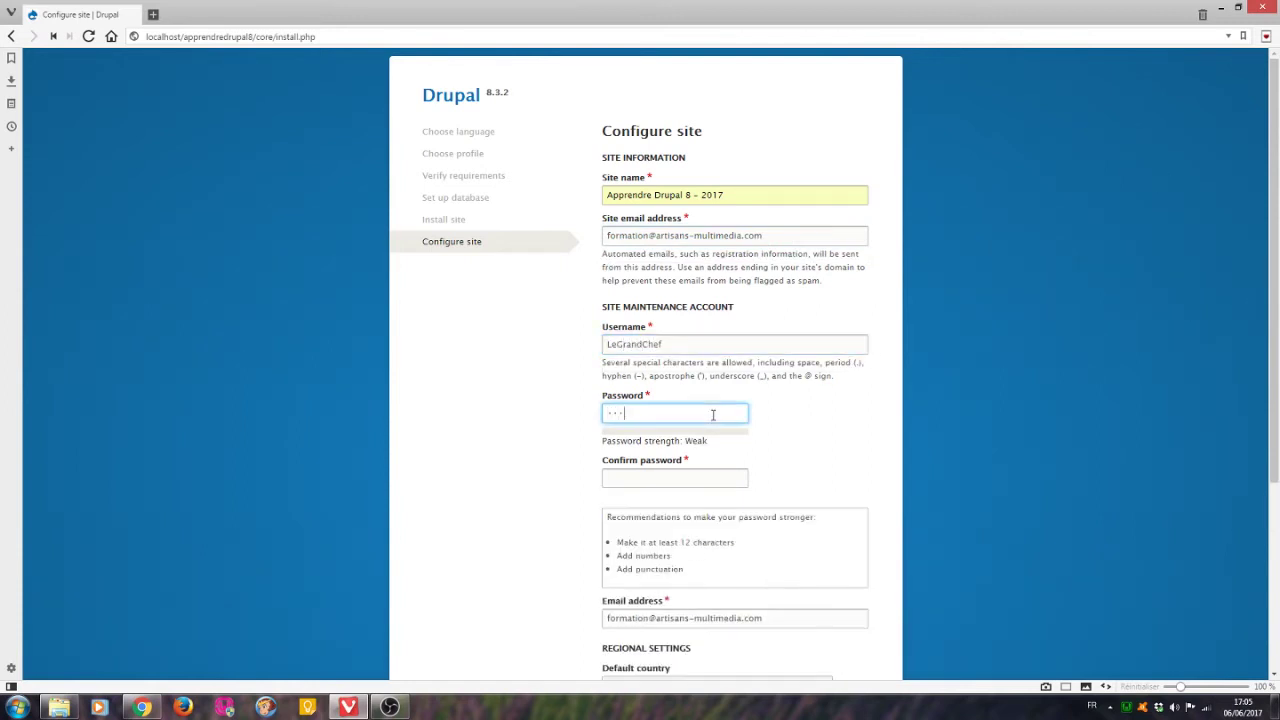
left_click(700, 477)
type("F")
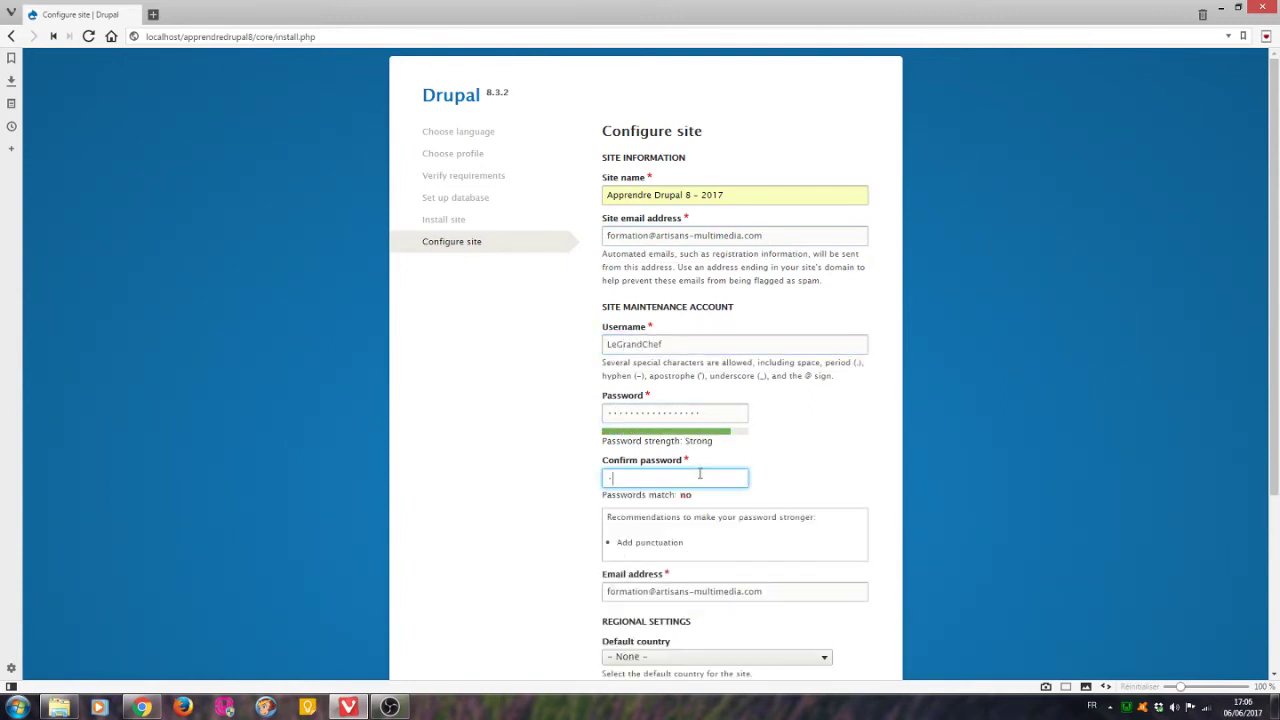
Set the default country to France, disable update e-mail notifications, and save the configuration.
scroll(897, 423, "down", 3)
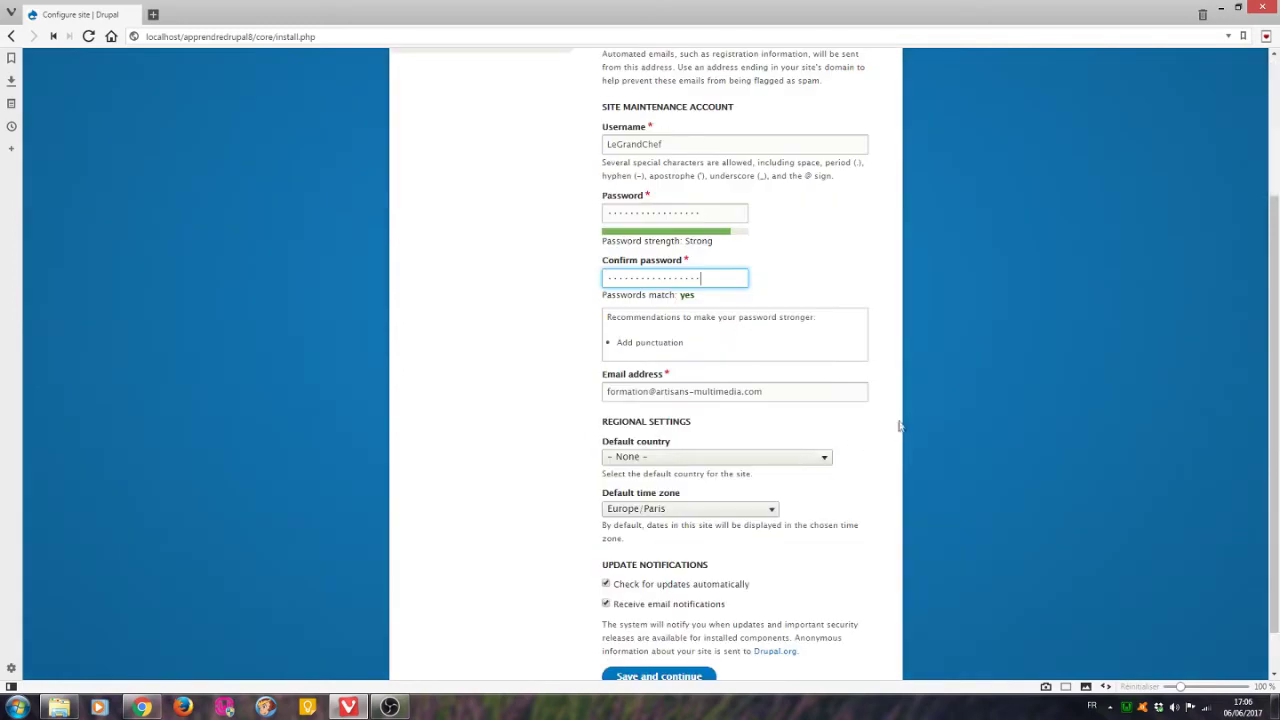
left_click(694, 405)
scroll(714, 354, "down", 20)
scroll(668, 146, "up", 3)
left_click(716, 231)
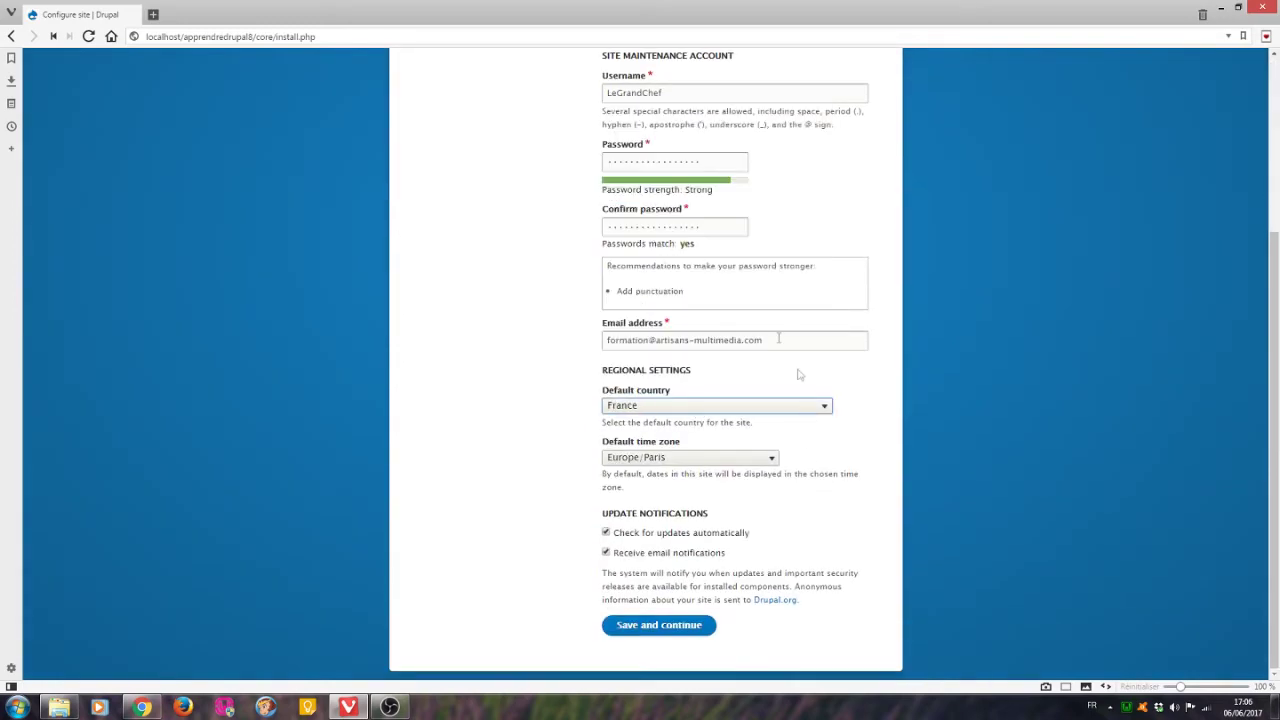
left_click(686, 556)
left_click(675, 630)
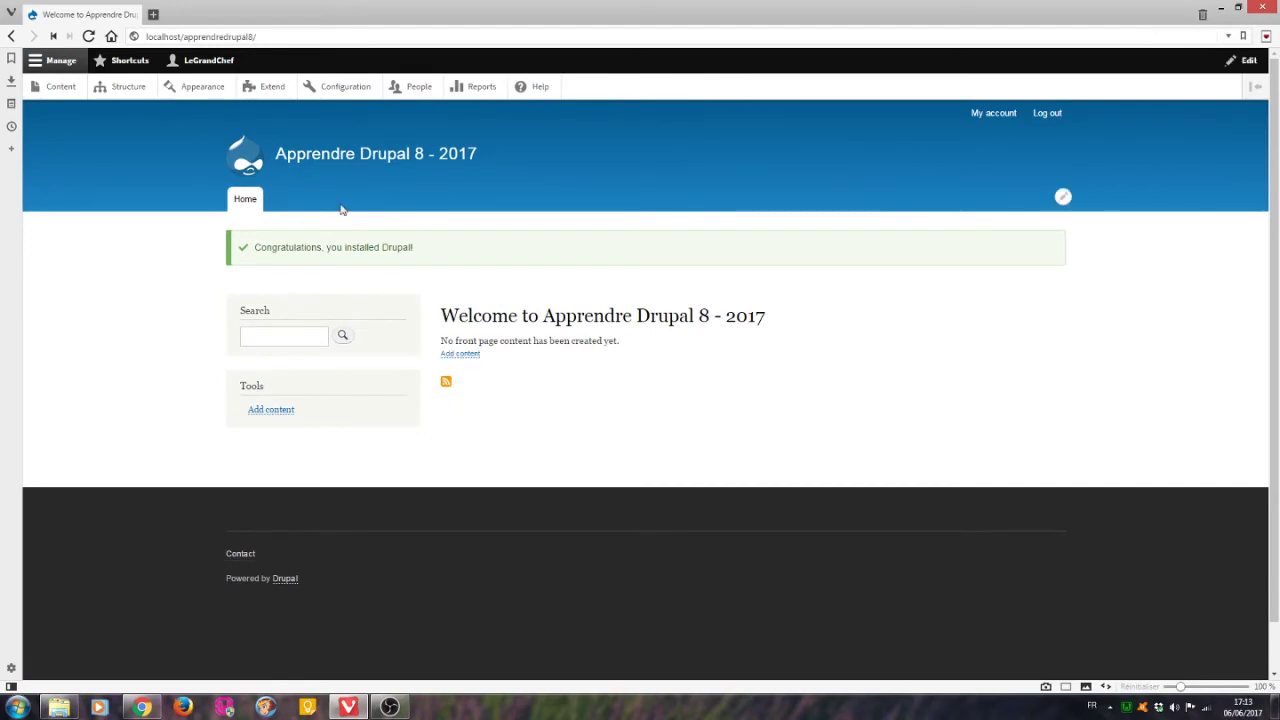
On the Extend page, select the Language and Interface Translation modules under Multilingual and install them.
left_click(272, 88)
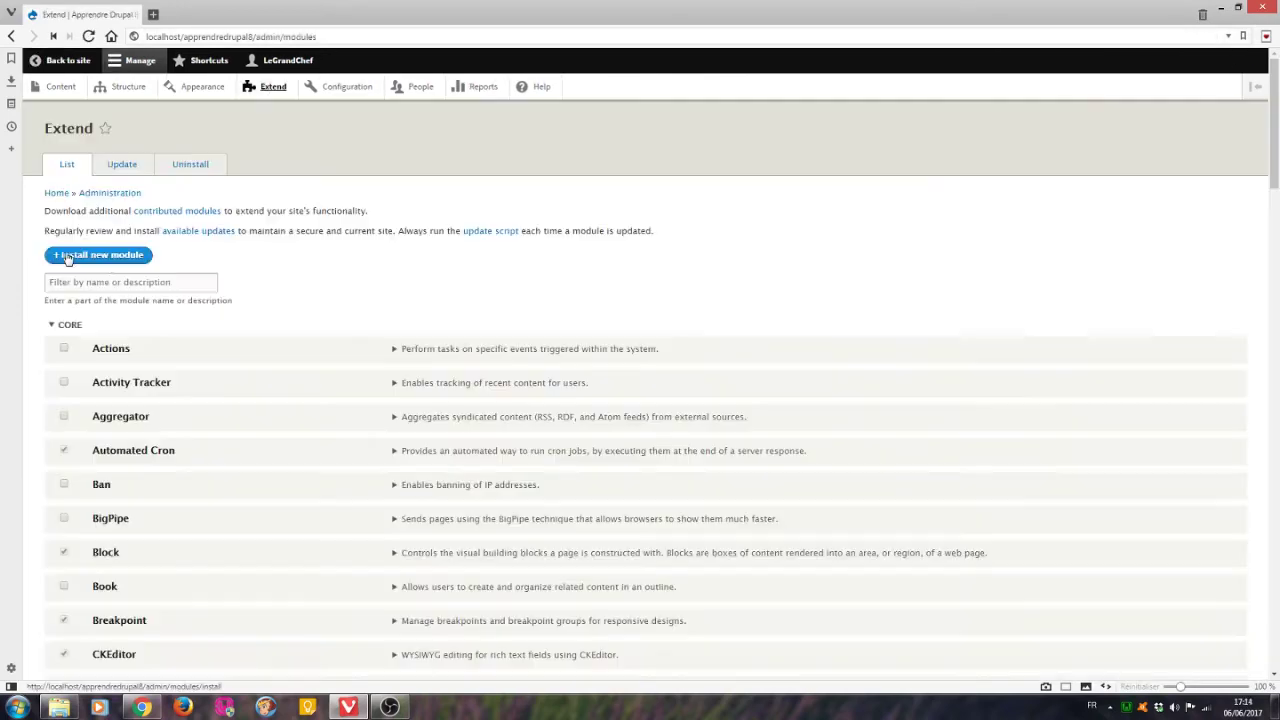
scroll(243, 266, "down", 9)
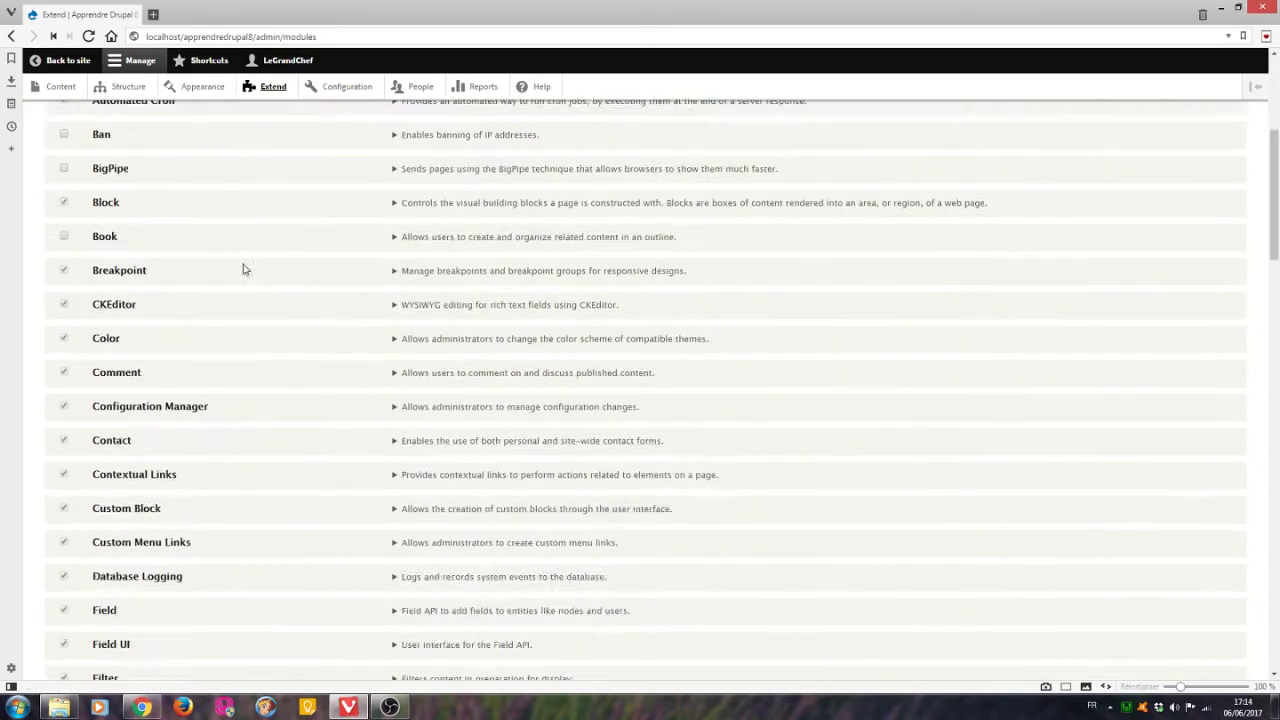
scroll(265, 282, "down", 10)
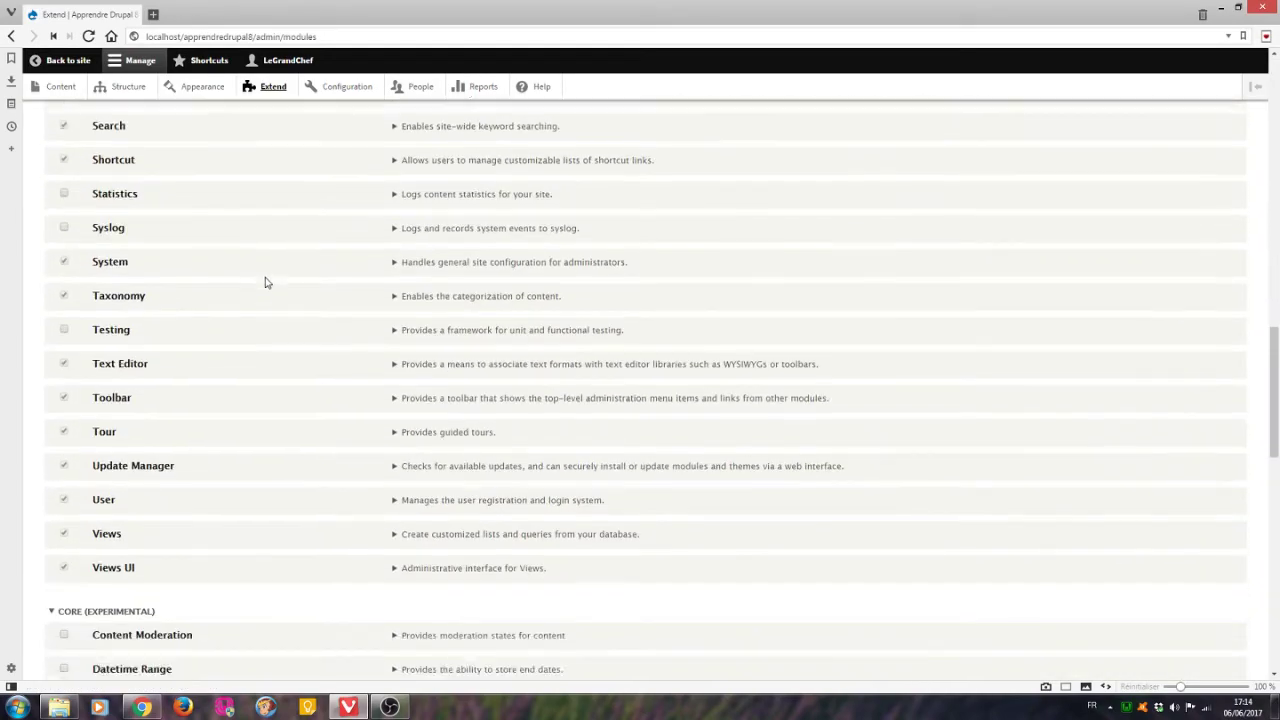
scroll(275, 273, "down", 5)
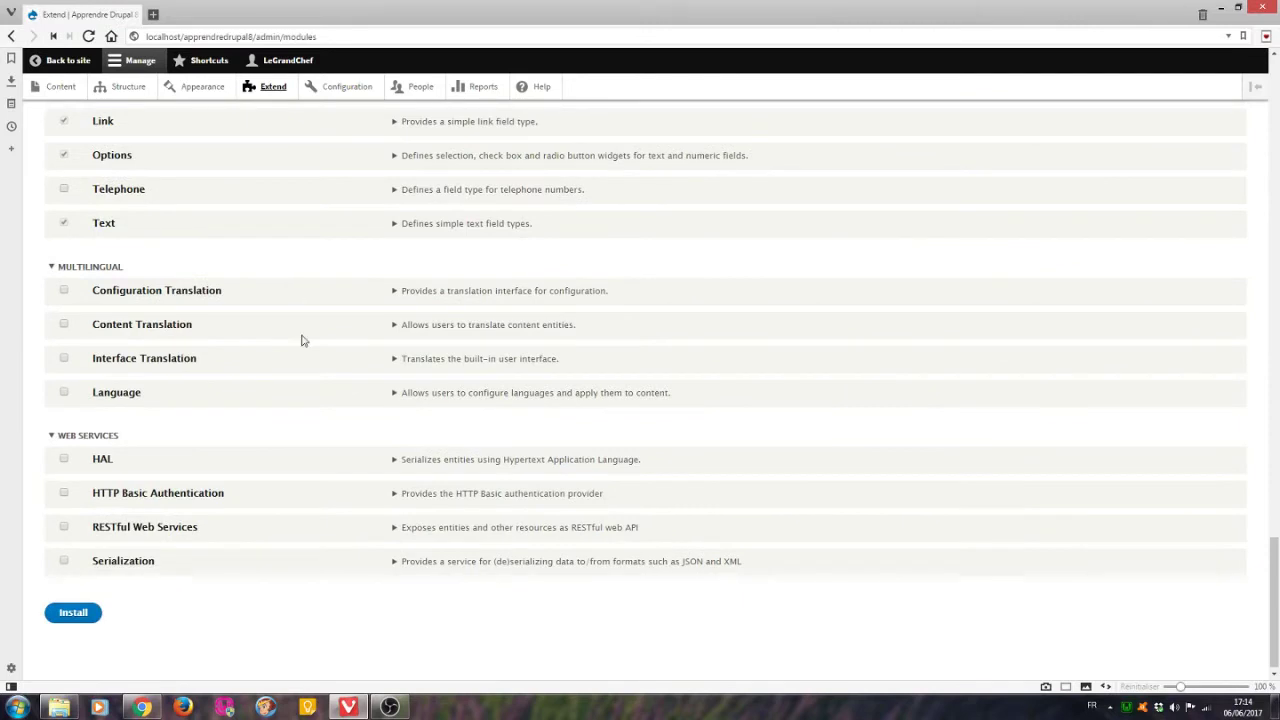
left_click(63, 392)
left_click(64, 359)
left_click(86, 613)
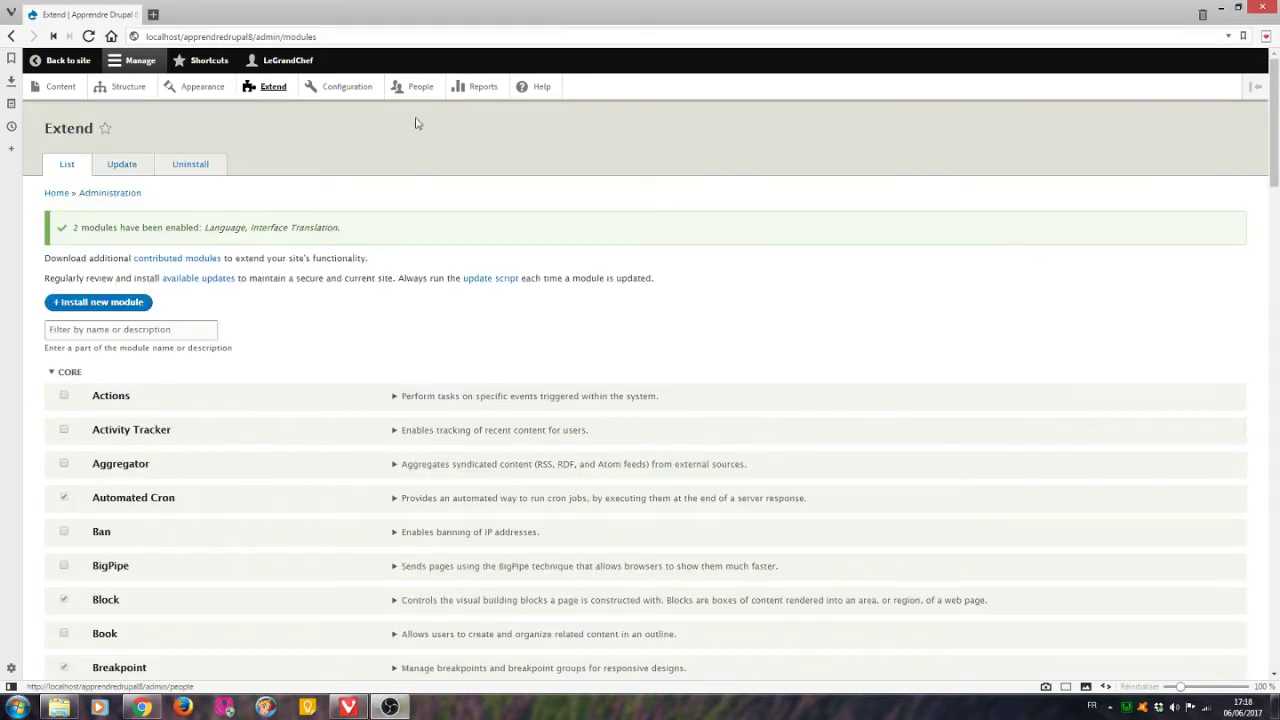
Open the Import tab under Configuration > User interface translation.
left_click(348, 87)
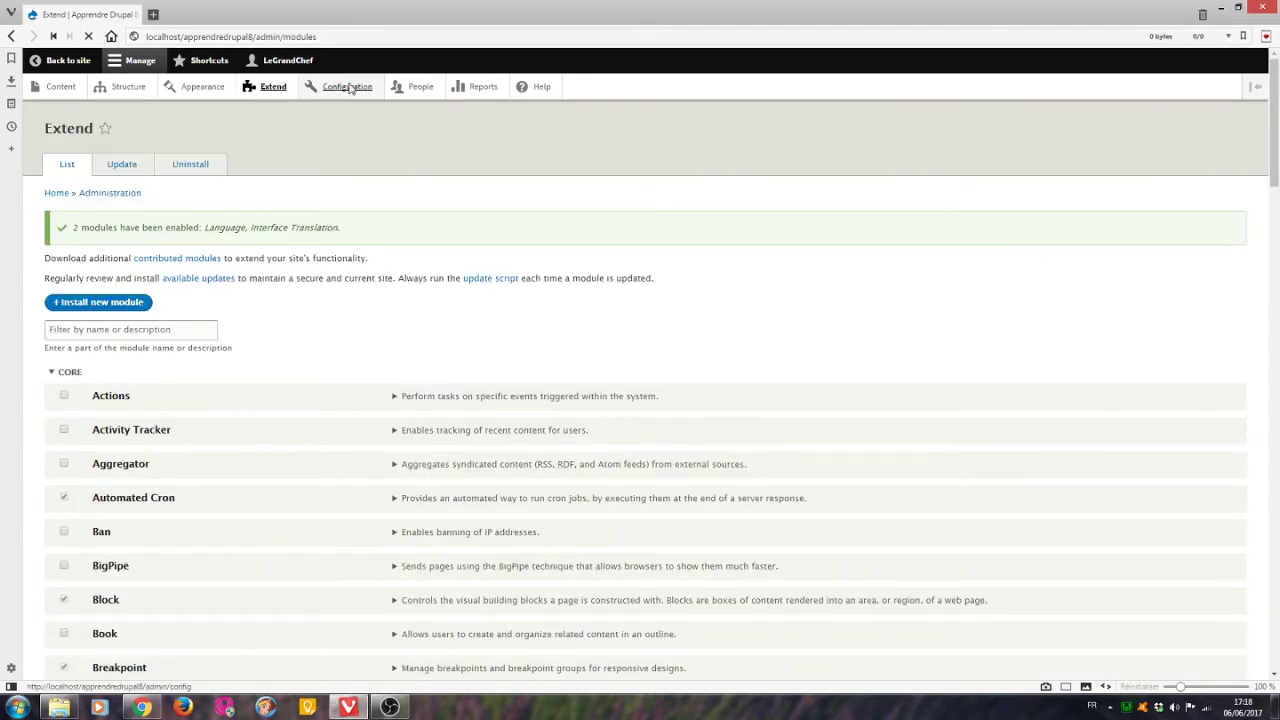
scroll(566, 320, "down", 5)
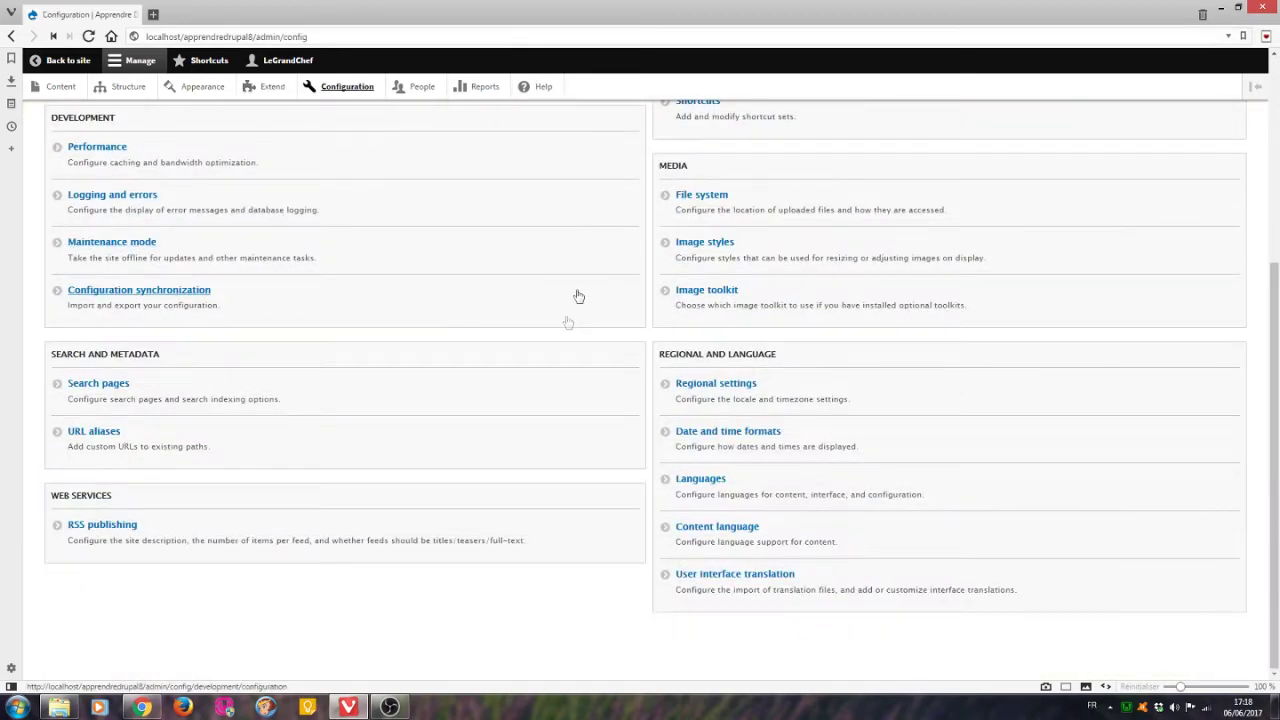
left_click(740, 571)
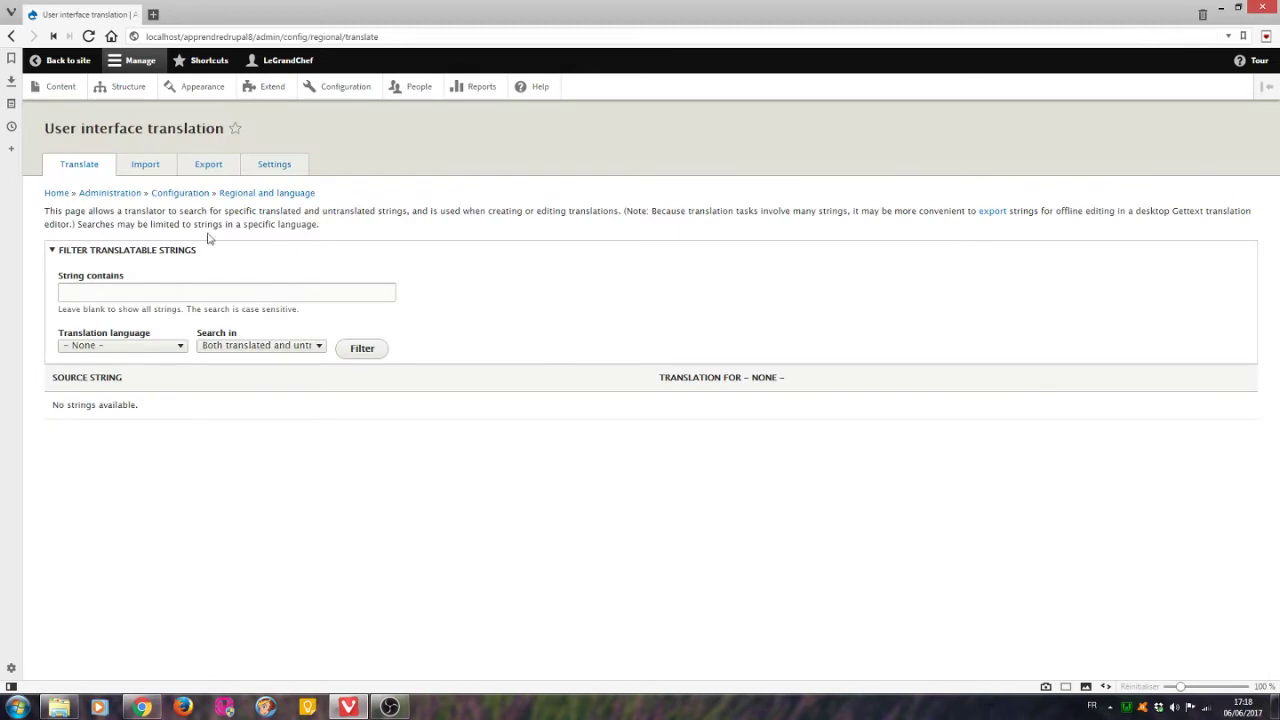
left_click(144, 167)
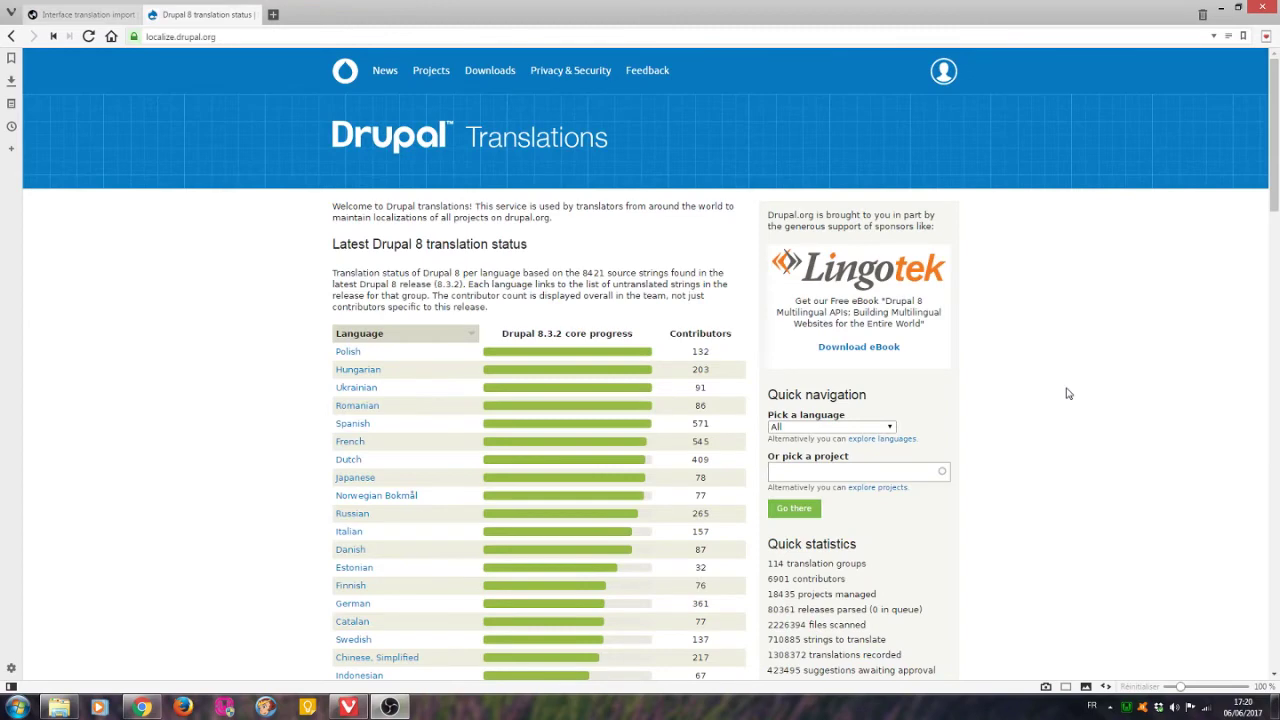
On localize.drupal.org, choose French in Quick navigation to reach the French translation overview.
left_click(830, 426)
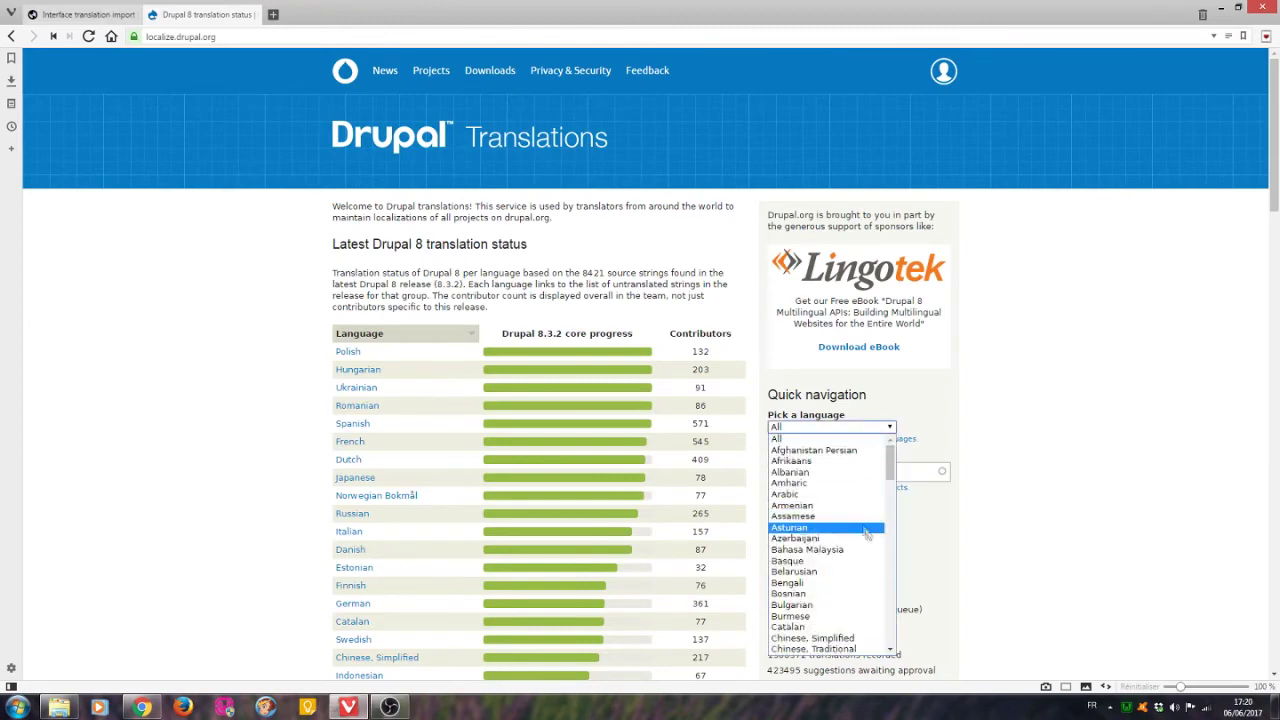
scroll(845, 538, "down", 8)
scroll(845, 538, "up", 5)
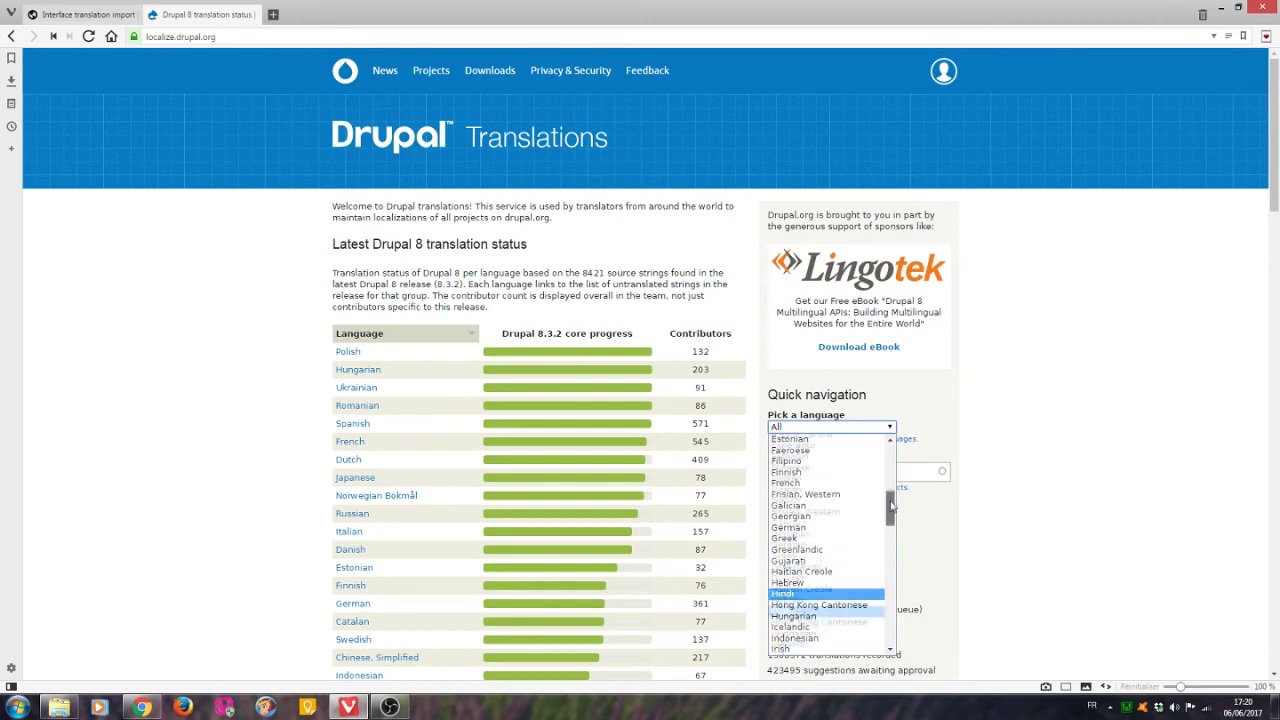
left_click(845, 534)
left_click(794, 508)
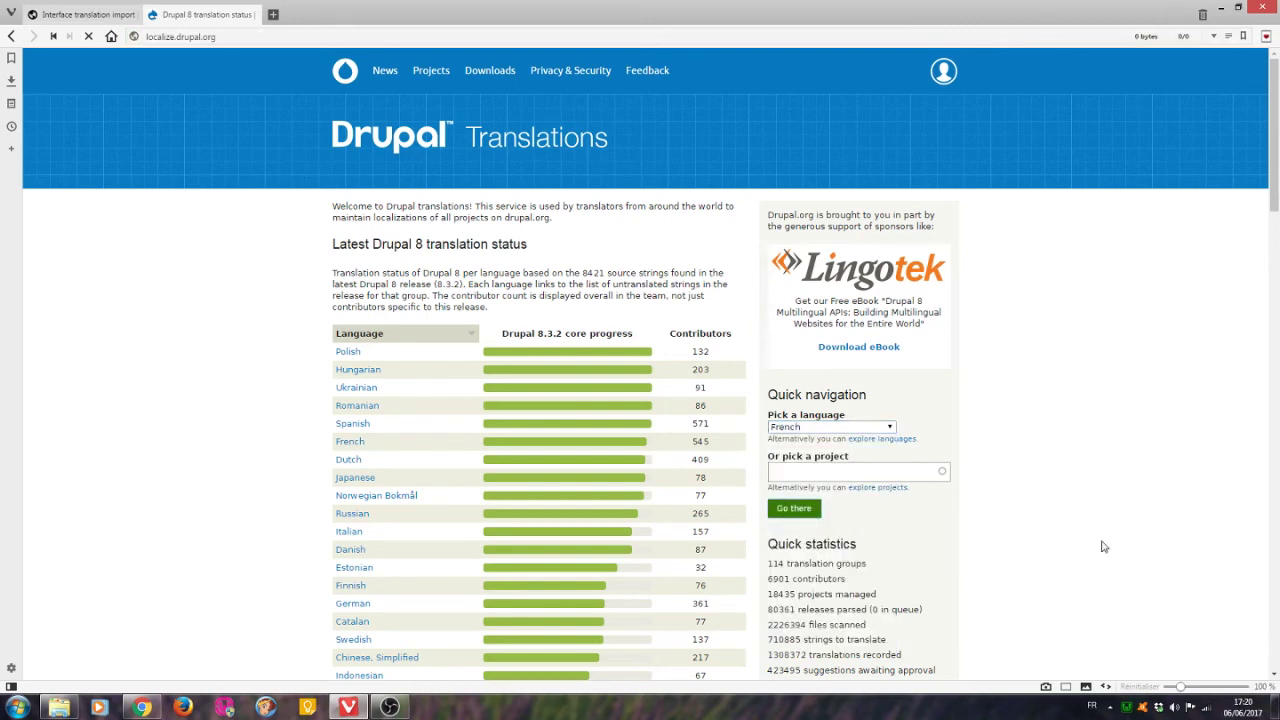
Download and save drupal-8.3.2.fr.po, the French translation for Drupal core 8.3.2.
scroll(1108, 528, "down", 1)
scroll(1108, 528, "down", 2)
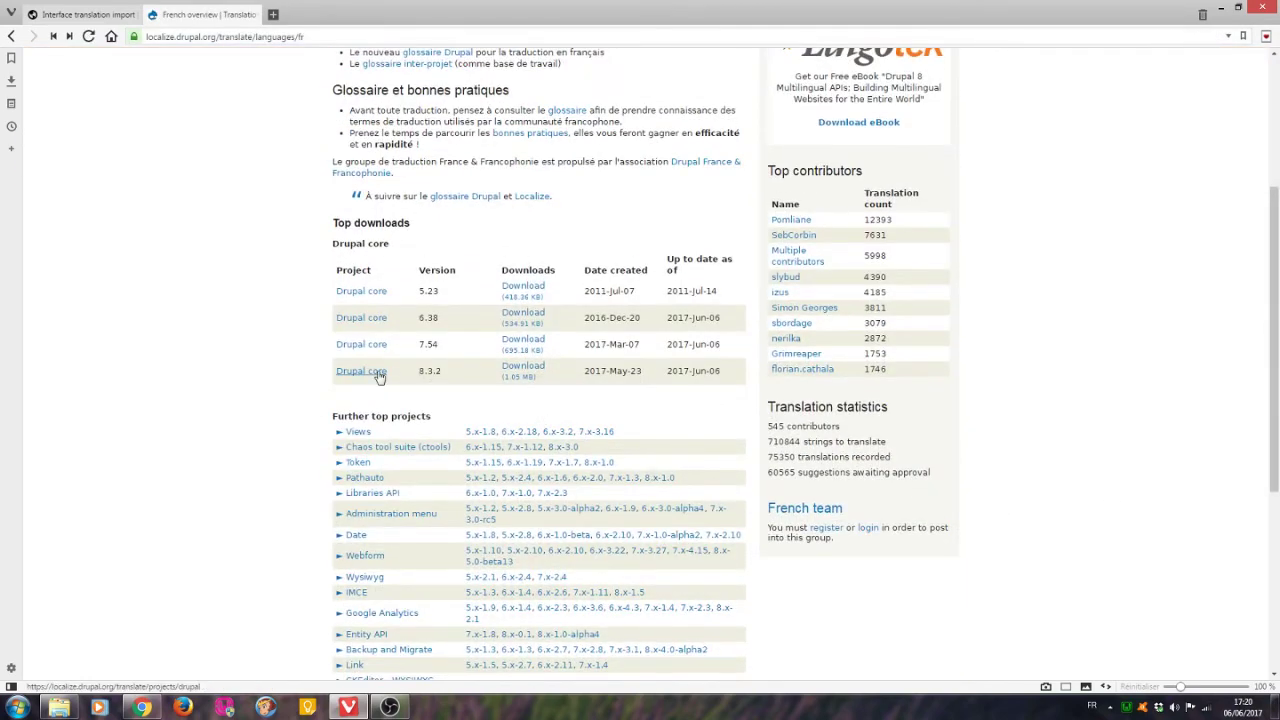
left_click(527, 369)
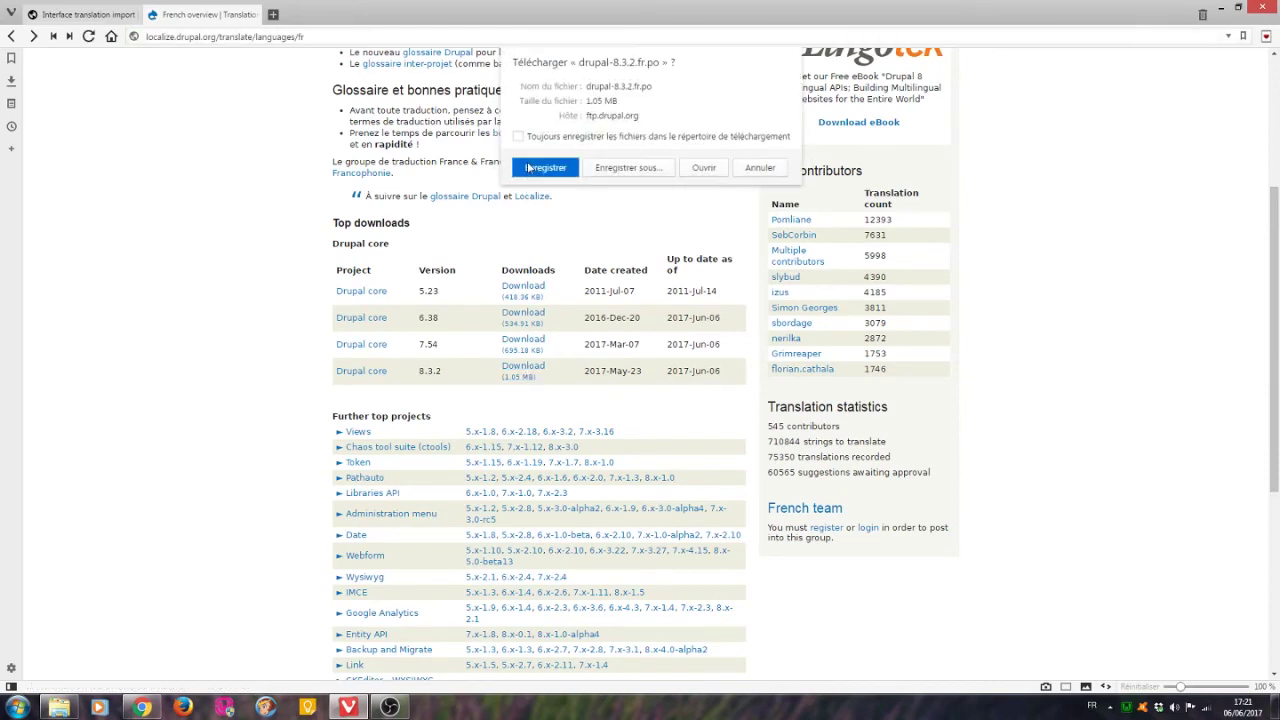
left_click(545, 167)
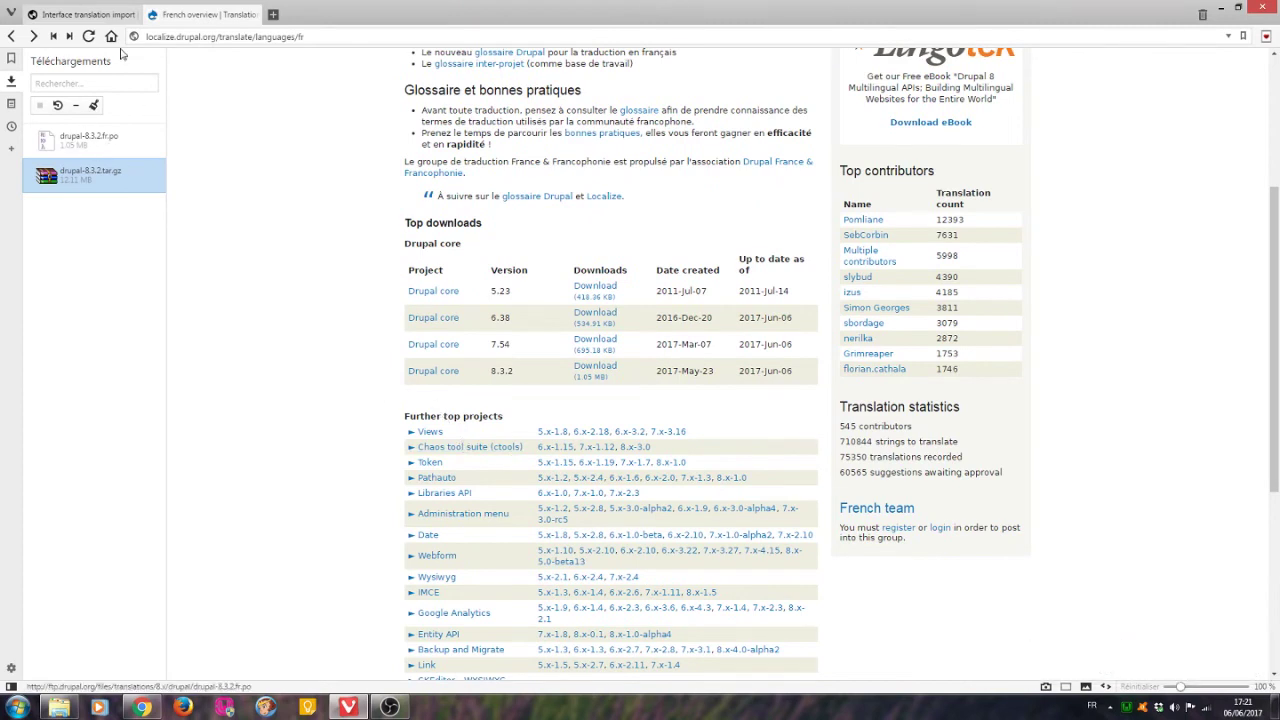
left_click(80, 14)
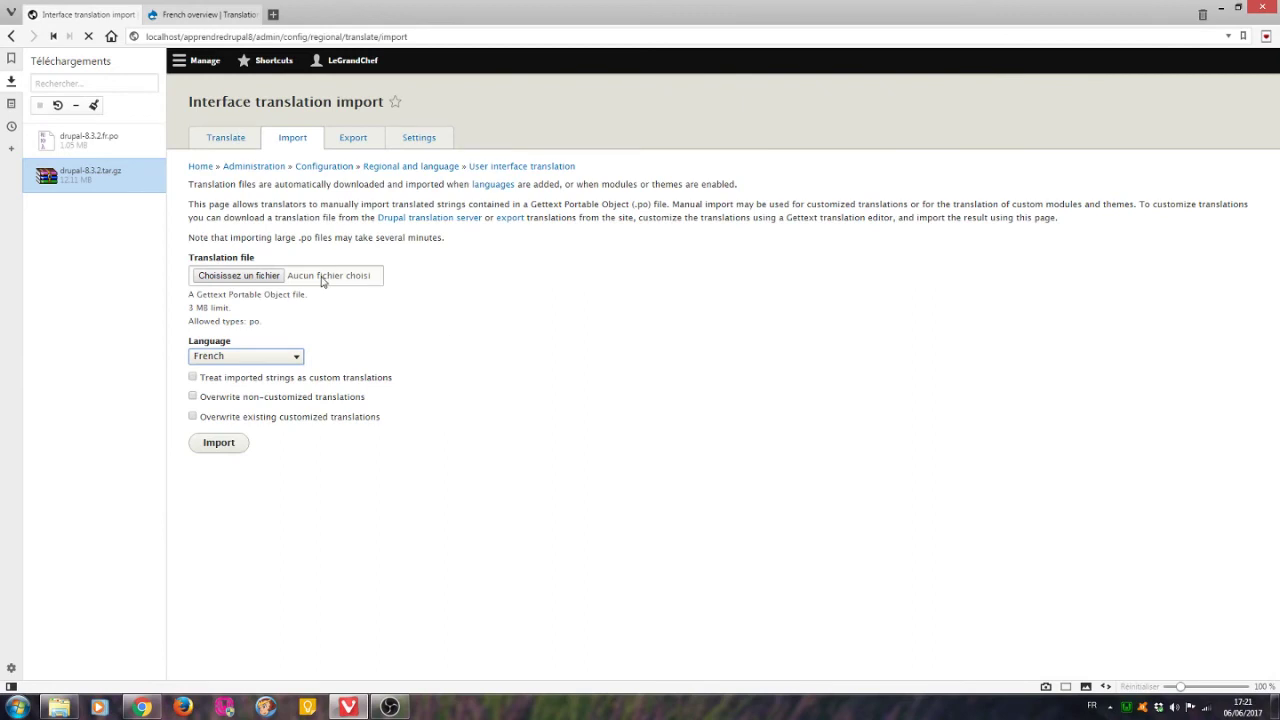
Import drupal-8.3.2.fr.po from Téléchargements, adding 8129 French translations, then view Configuration.
left_click(258, 276)
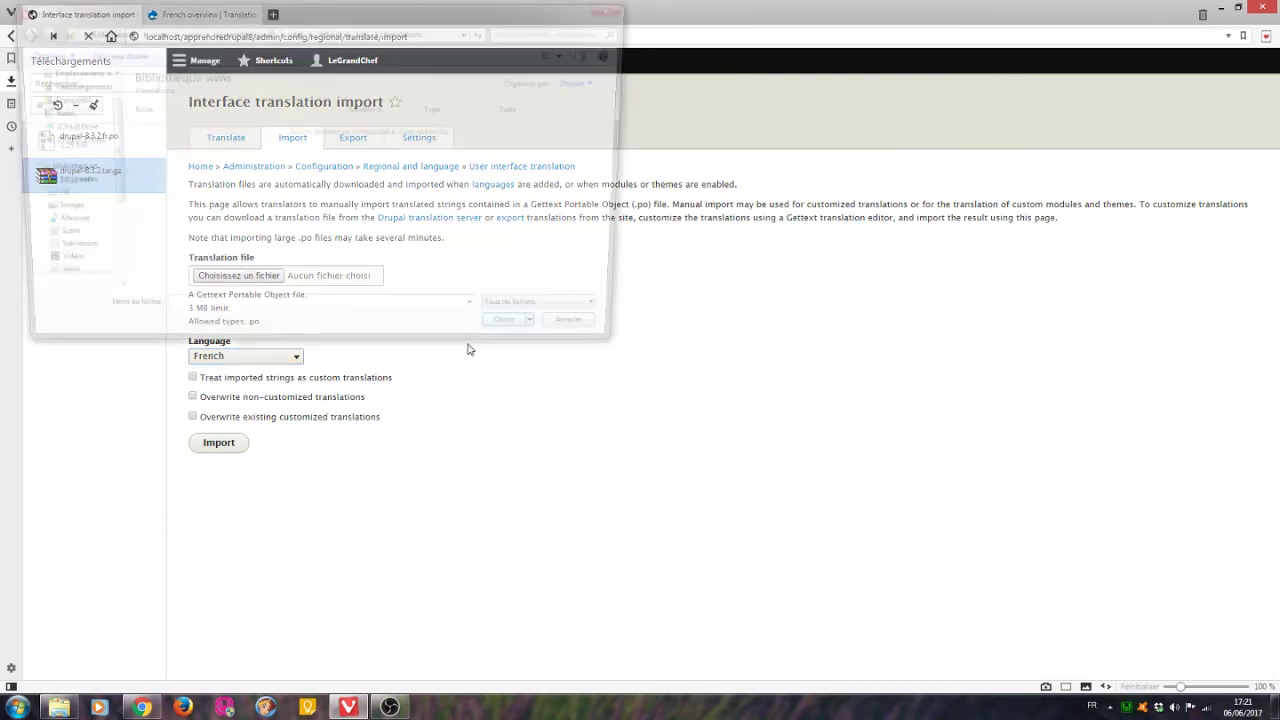
scroll(40, 160, "up", 2)
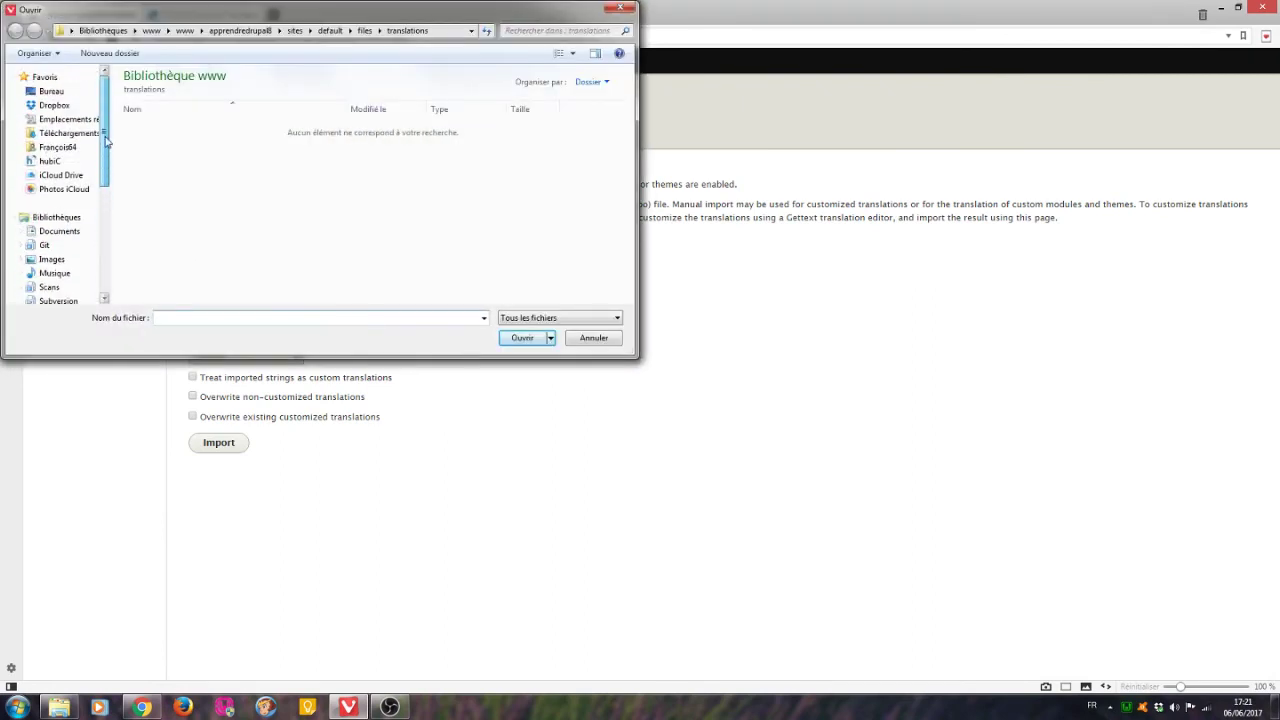
left_click(88, 133)
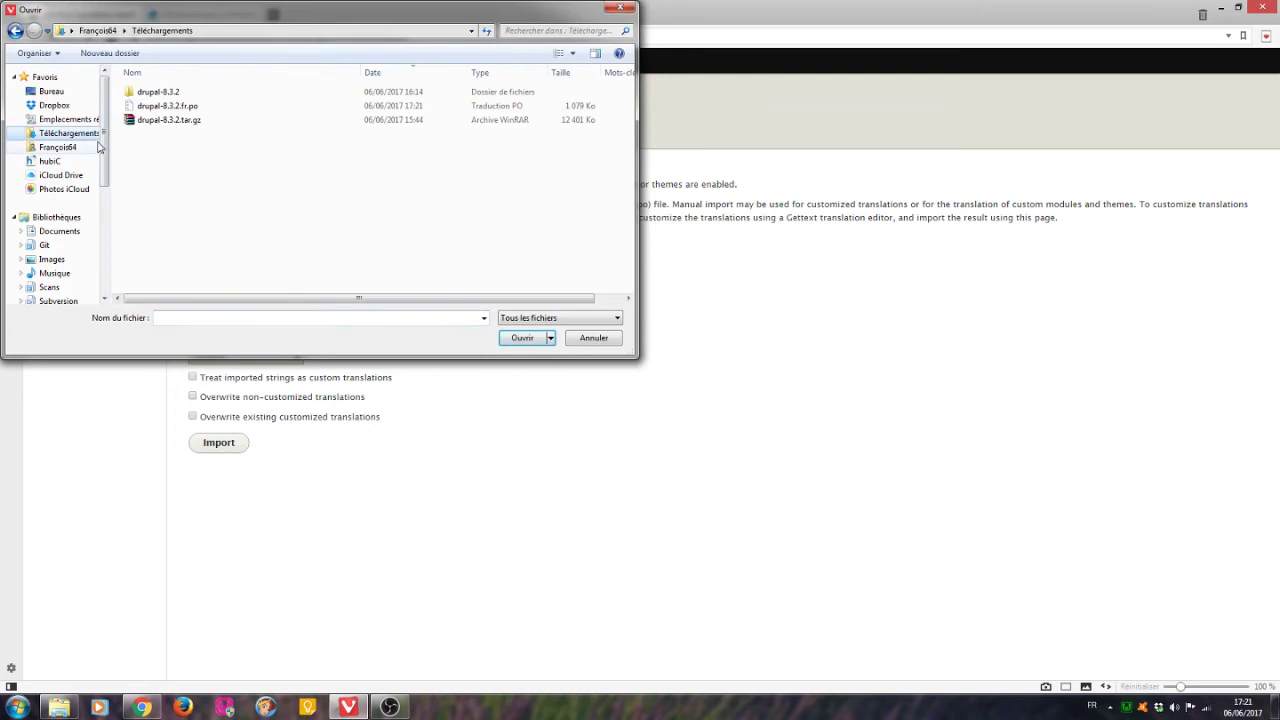
left_click(190, 107)
left_click(522, 337)
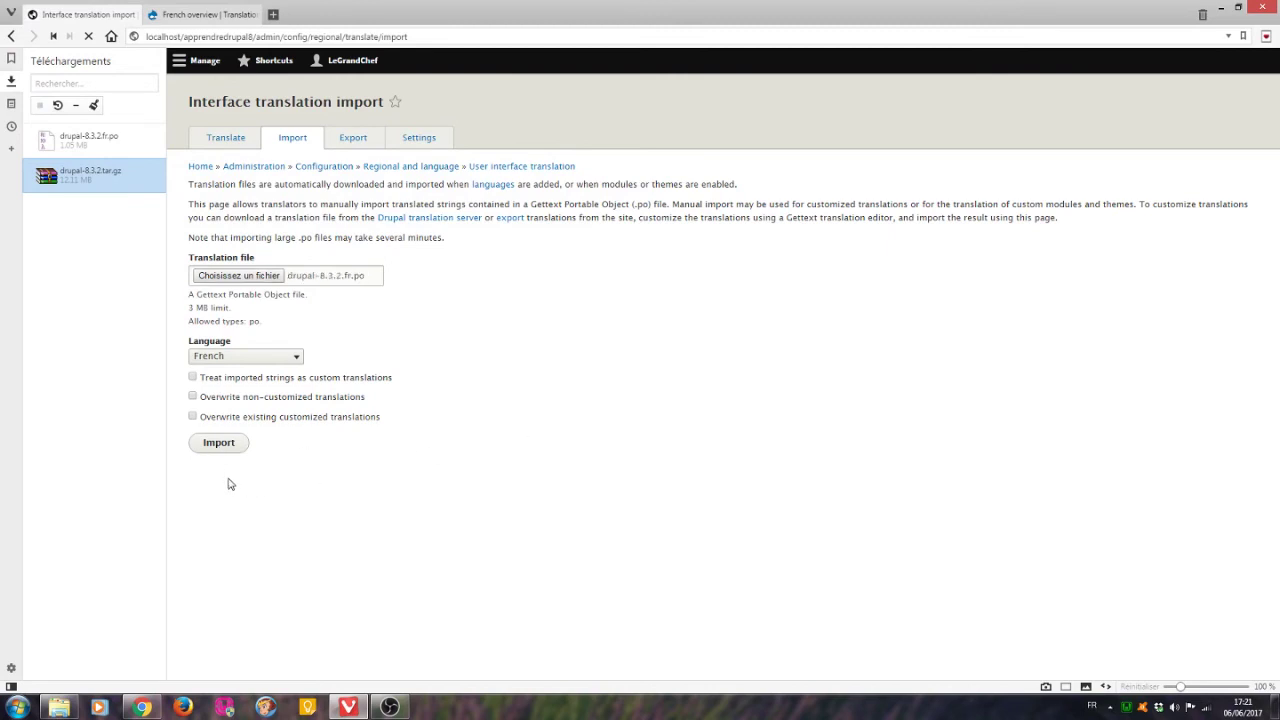
left_click(222, 446)
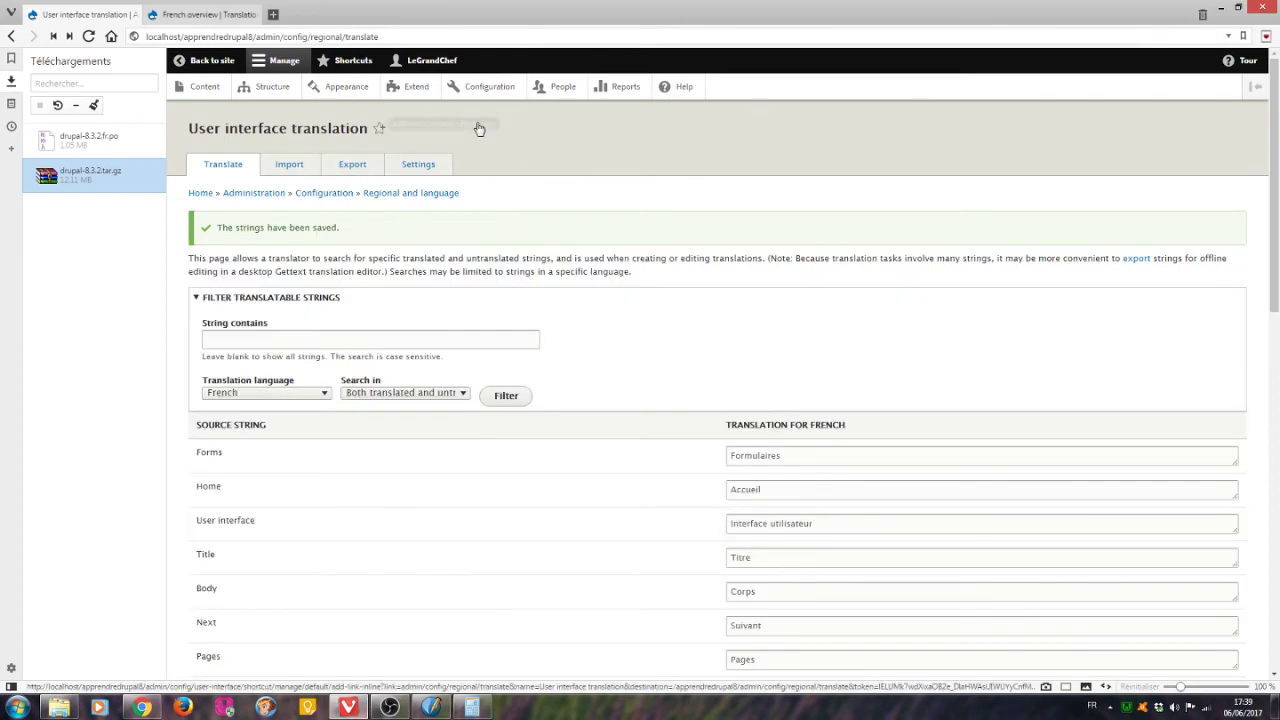
left_click(483, 79)
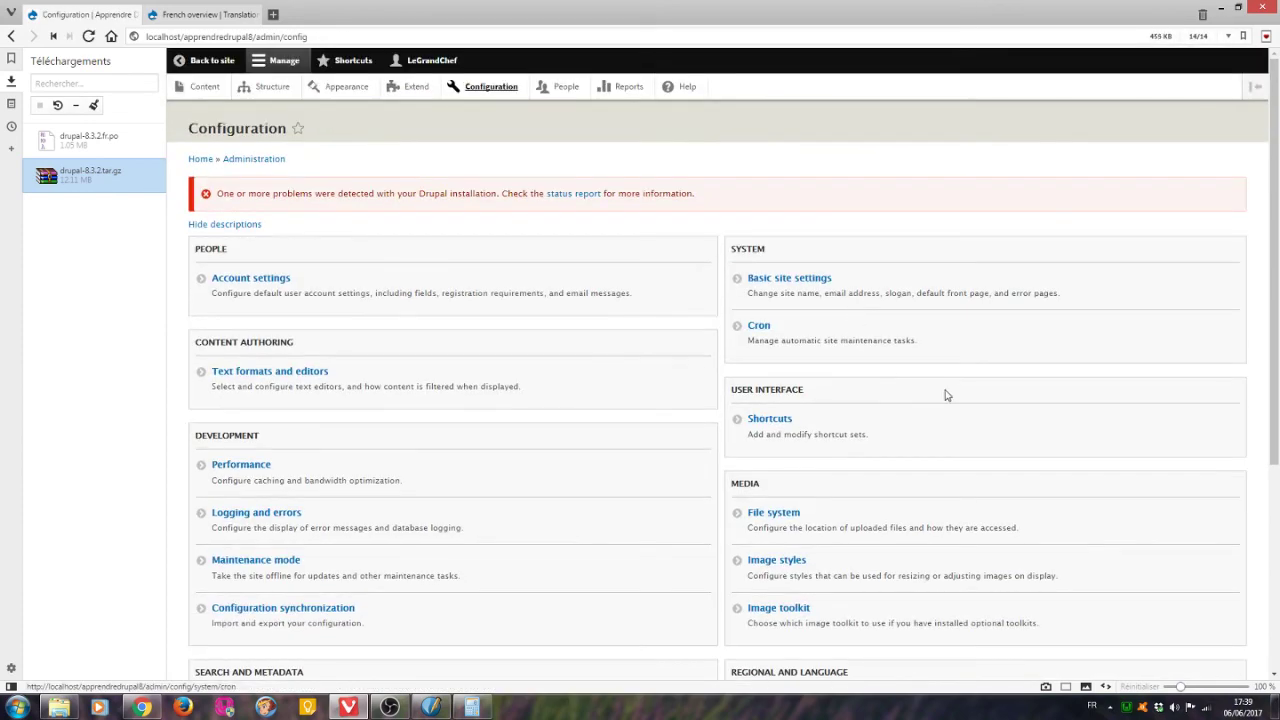
scroll(948, 409, "down", 3)
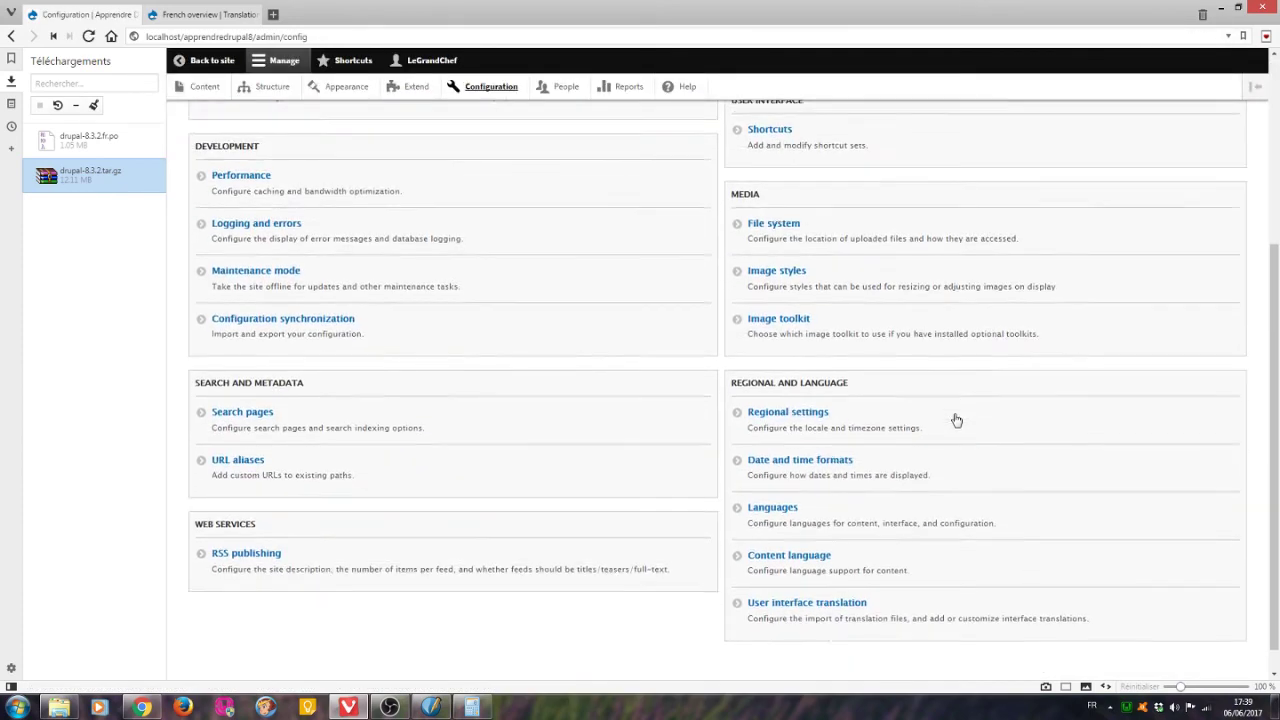